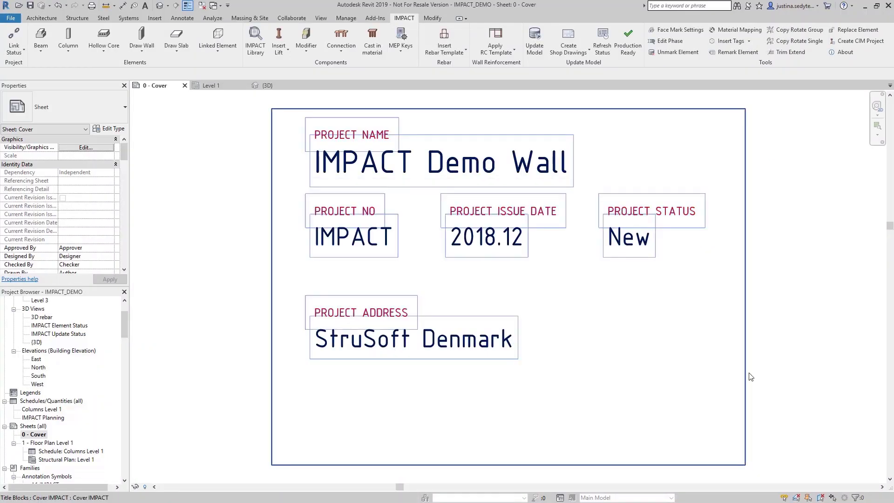
{"action": "scroll", "coordinate": [40, 338], "scroll_direction": "up", "scroll_amount": 2}
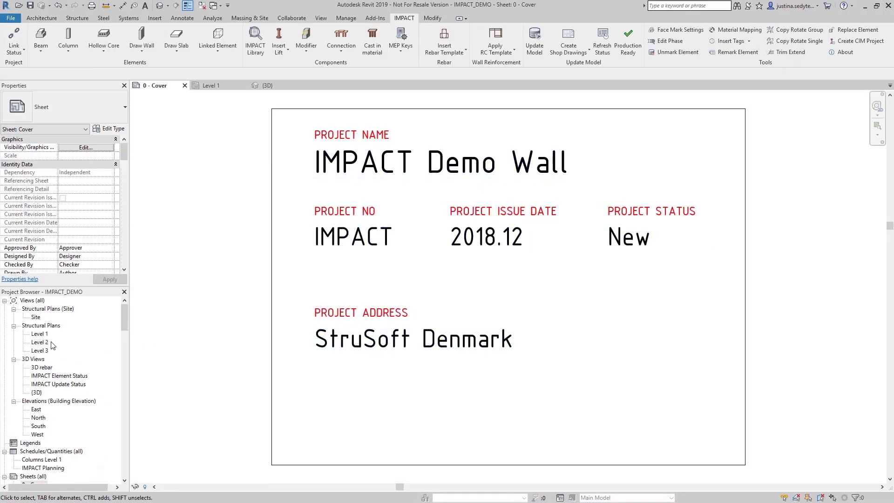
Open the Level 1 plan and tile it beside the 3D view.
{"action": "double_click", "coordinate": [41, 334]}
{"action": "key", "text": "w"}
{"action": "key", "text": "t"}
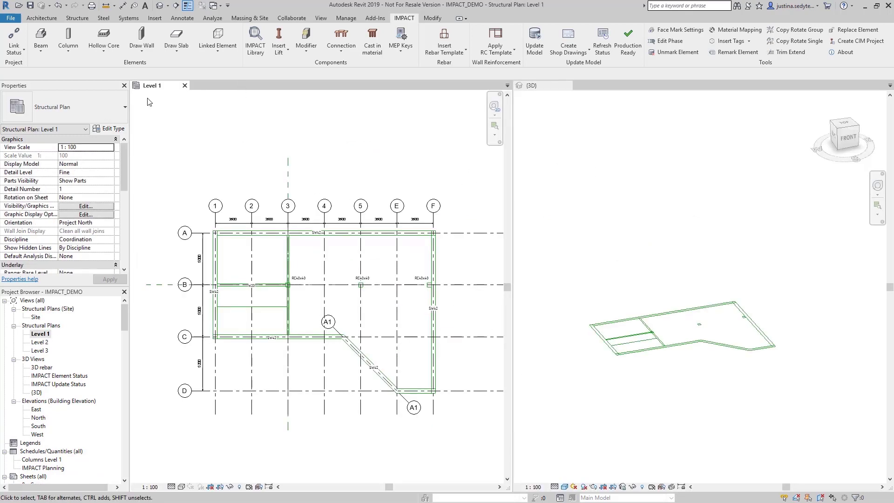
Review the SW42 wall definition's concrete and polystyrene layer details, lift settings and naming.
{"action": "left_click", "coordinate": [149, 51]}
{"action": "left_click", "coordinate": [154, 88]}
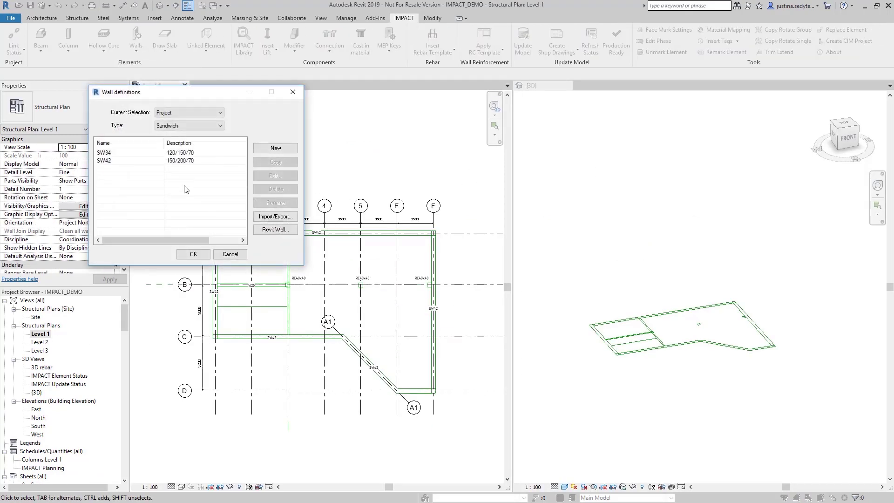
{"action": "left_click", "coordinate": [167, 161]}
{"action": "left_click", "coordinate": [276, 175]}
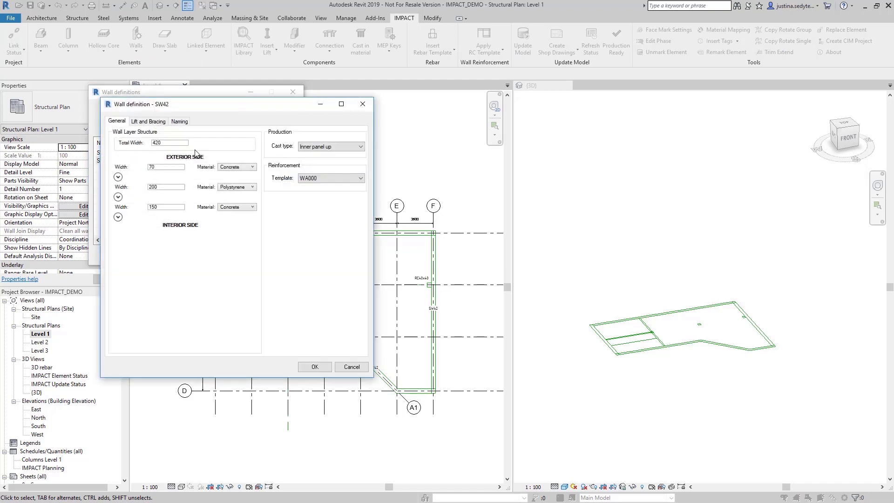
{"action": "left_click", "coordinate": [118, 177]}
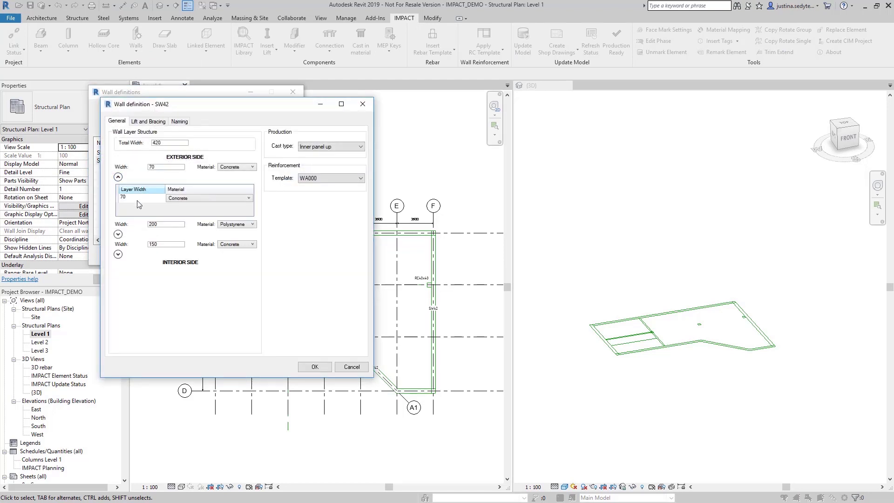
{"action": "left_click", "coordinate": [118, 234]}
{"action": "left_click", "coordinate": [149, 122]}
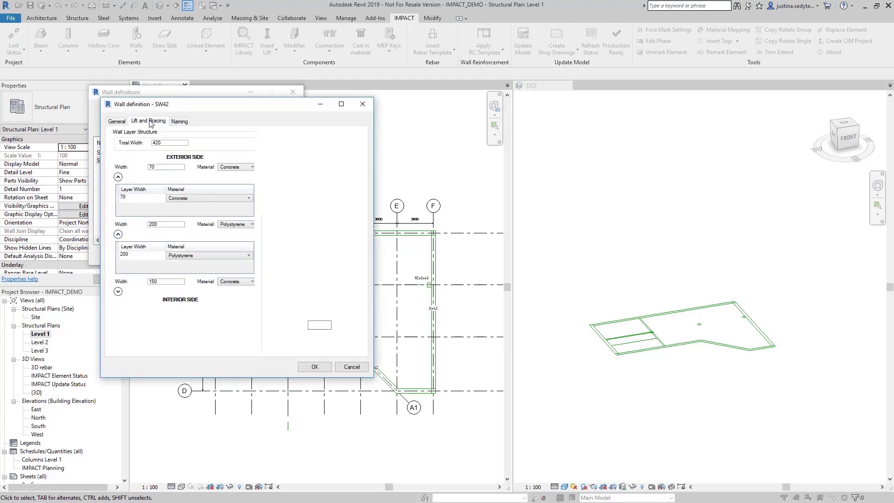
{"action": "left_click", "coordinate": [178, 123]}
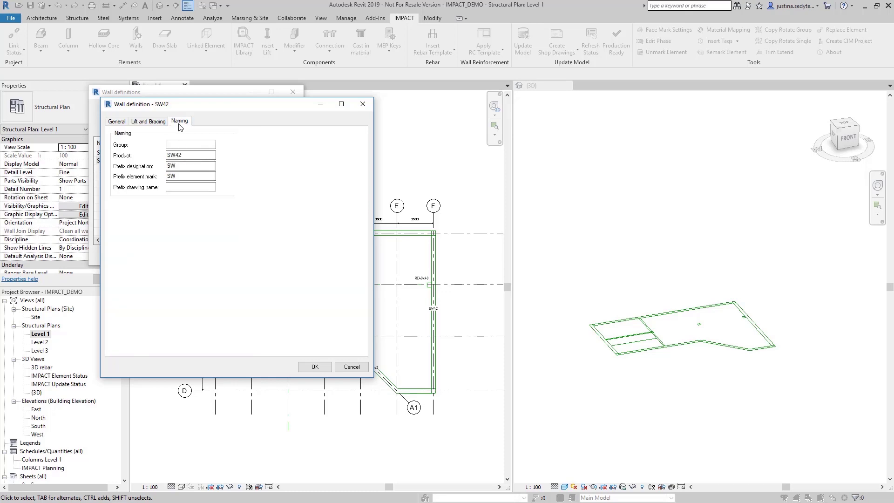
Start placing SW42 IMPACT walls with their top level set to Level 3.
{"action": "left_click", "coordinate": [315, 367]}
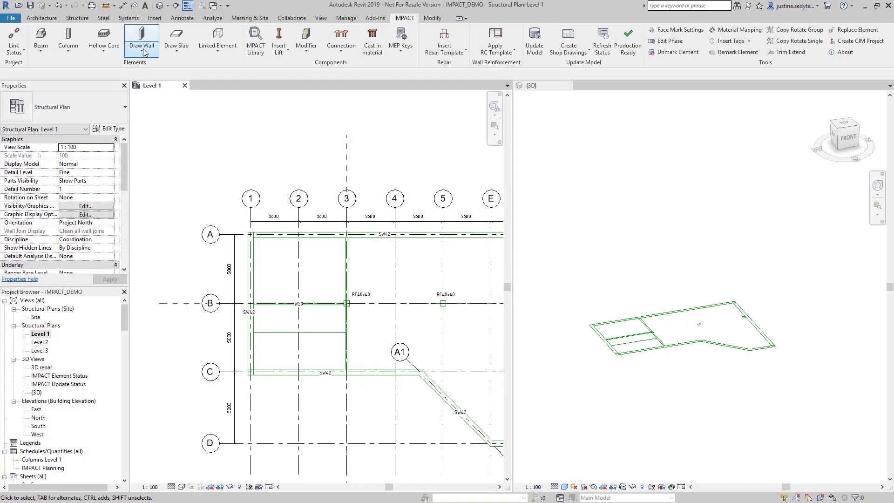
{"action": "left_click", "coordinate": [144, 48]}
{"action": "left_click", "coordinate": [178, 67]}
{"action": "left_click", "coordinate": [196, 178]}
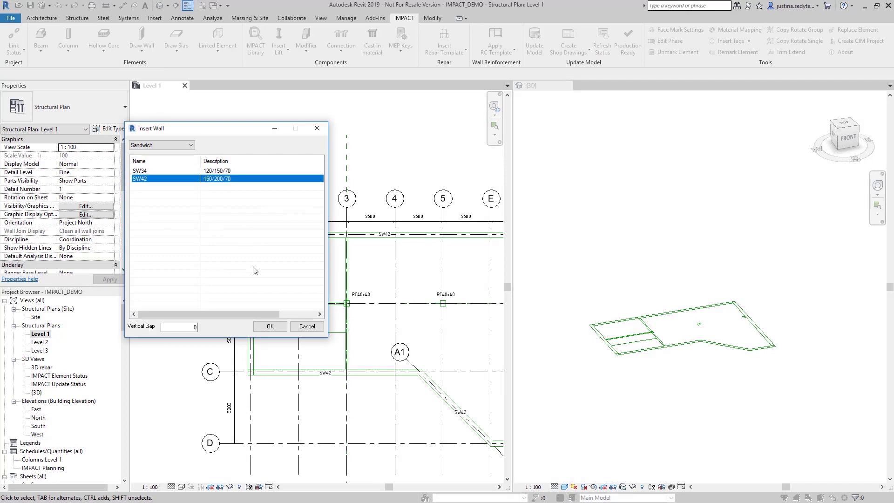
{"action": "left_click", "coordinate": [269, 326]}
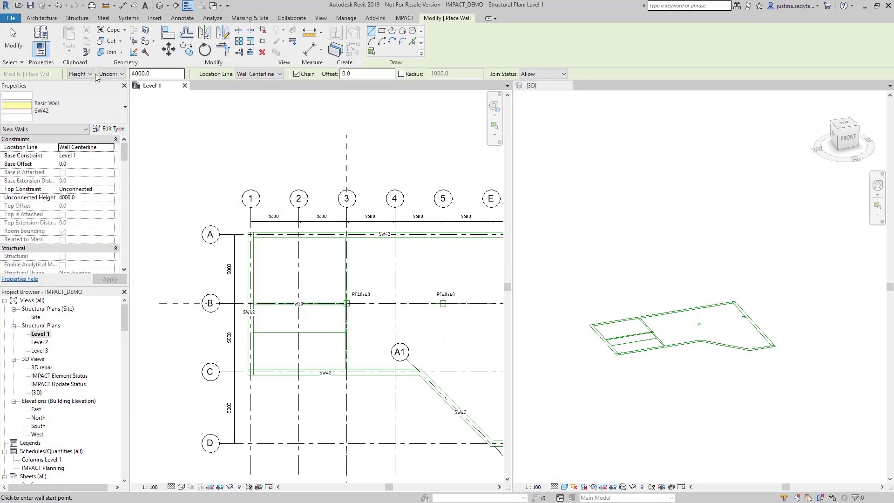
{"action": "left_click", "coordinate": [113, 74]}
{"action": "left_click", "coordinate": [118, 97]}
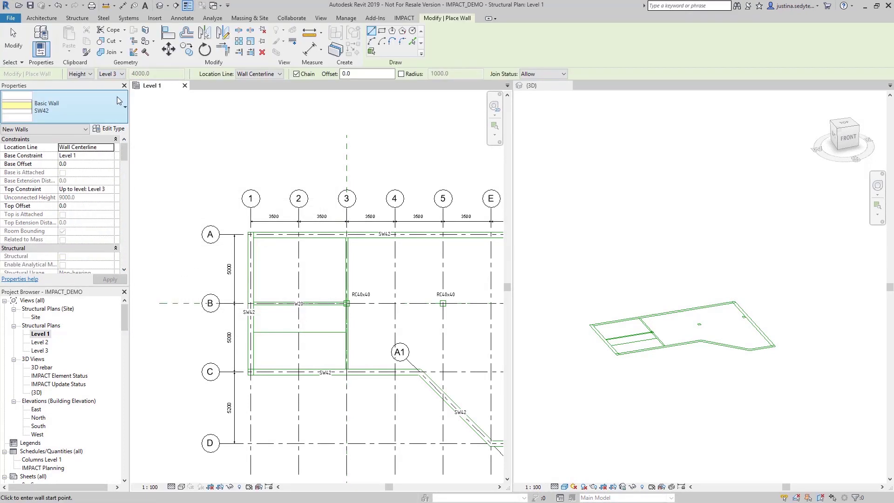
{"action": "scroll", "coordinate": [253, 233], "scroll_direction": "up", "scroll_amount": 5}
{"action": "scroll", "coordinate": [263, 234], "scroll_direction": "up", "scroll_amount": 3}
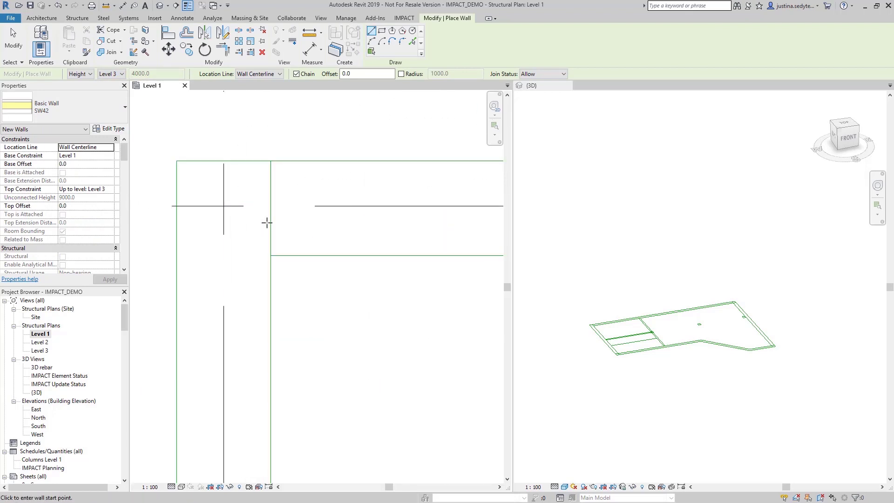
{"action": "scroll", "coordinate": [316, 210], "scroll_direction": "down", "scroll_amount": 3}
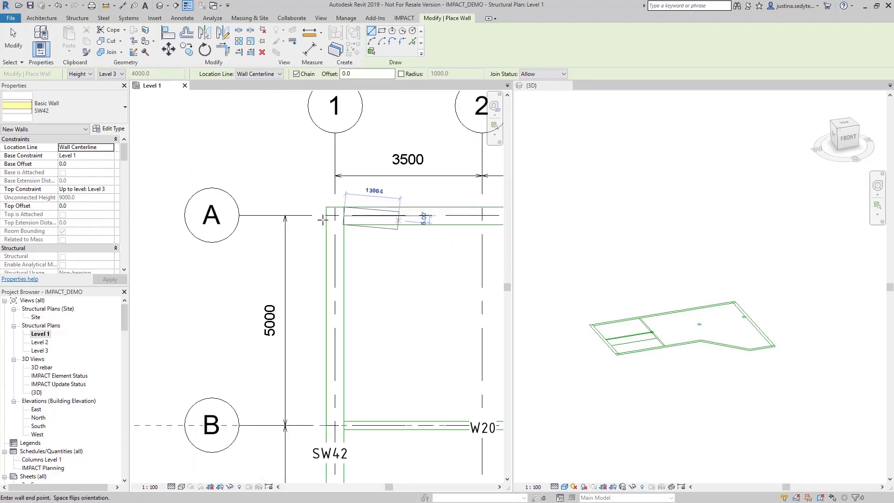
{"action": "scroll", "coordinate": [398, 234], "scroll_direction": "down", "scroll_amount": 3}
{"action": "scroll", "coordinate": [428, 224], "scroll_direction": "up", "scroll_amount": 3}
{"action": "scroll", "coordinate": [426, 208], "scroll_direction": "up", "scroll_amount": 3}
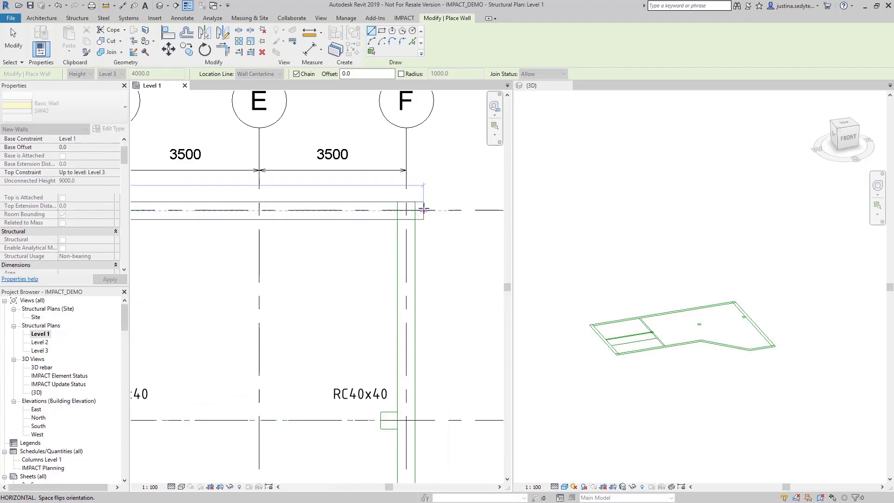
Draw SW42 walls along grid A to grid F and down grid F to the corner.
{"action": "left_click", "coordinate": [405, 212]}
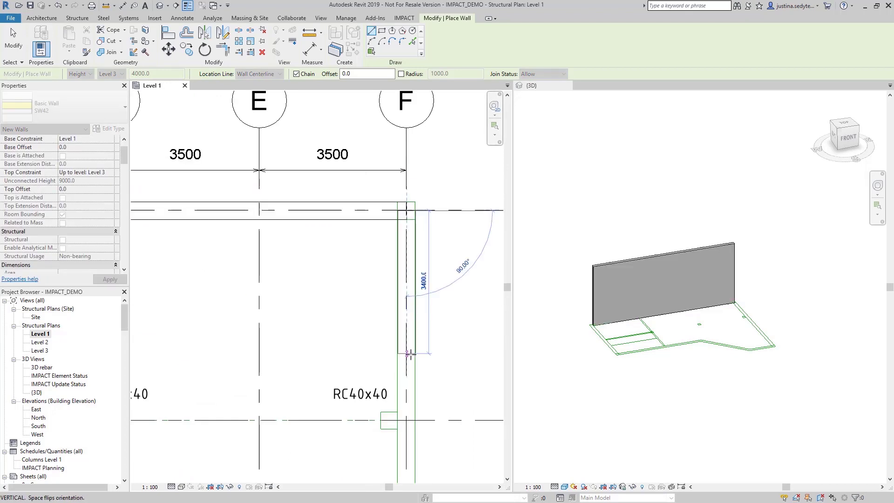
{"action": "mouse_move", "coordinate": [411, 398]}
{"action": "middle_mouse_down"}
{"action": "mouse_move", "coordinate": [386, 360]}
{"action": "mouse_move", "coordinate": [380, 412]}
{"action": "mouse_move", "coordinate": [401, 314]}
{"action": "middle_mouse_up"}
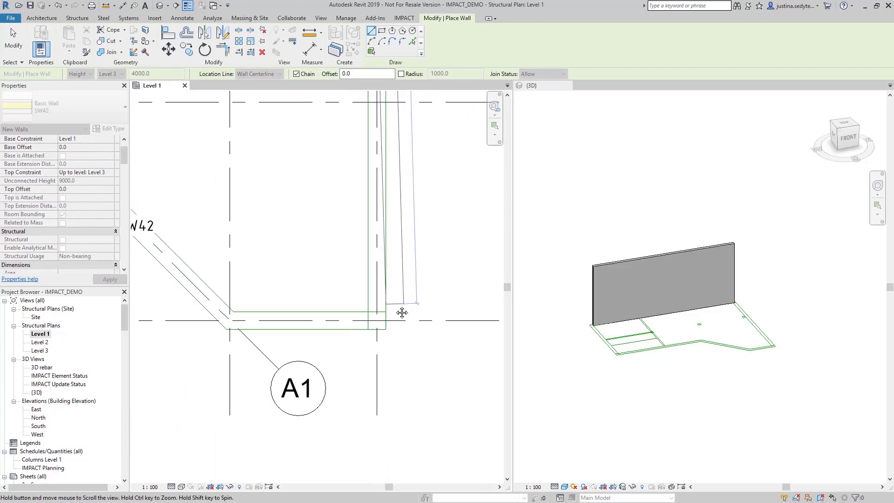
{"action": "left_click", "coordinate": [377, 320]}
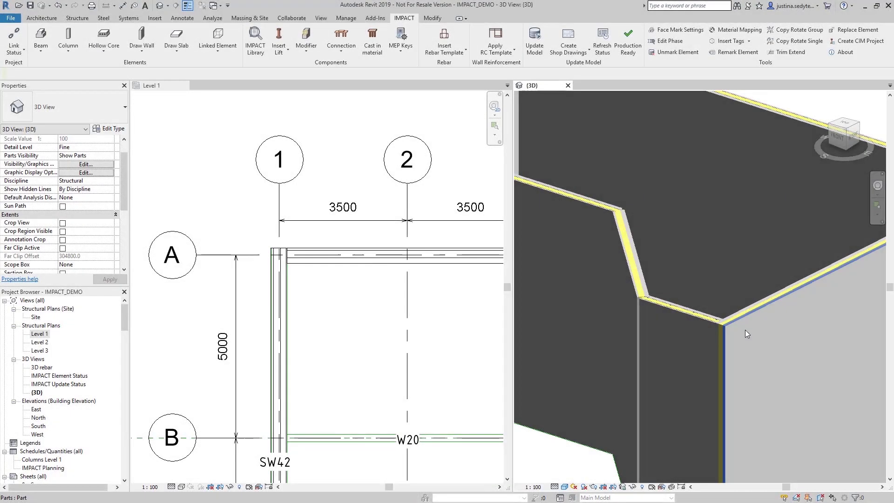
{"action": "mouse_move", "coordinate": [745, 330]}
{"action": "middle_mouse_down", "text": "shift"}
{"action": "mouse_move", "coordinate": [676, 302]}
{"action": "mouse_move", "coordinate": [731, 229]}
{"action": "middle_mouse_up", "text": "shift"}
{"action": "scroll", "coordinate": [732, 229], "scroll_direction": "down", "scroll_amount": 3}
{"action": "scroll", "coordinate": [713, 343], "scroll_direction": "down", "scroll_amount": 5}
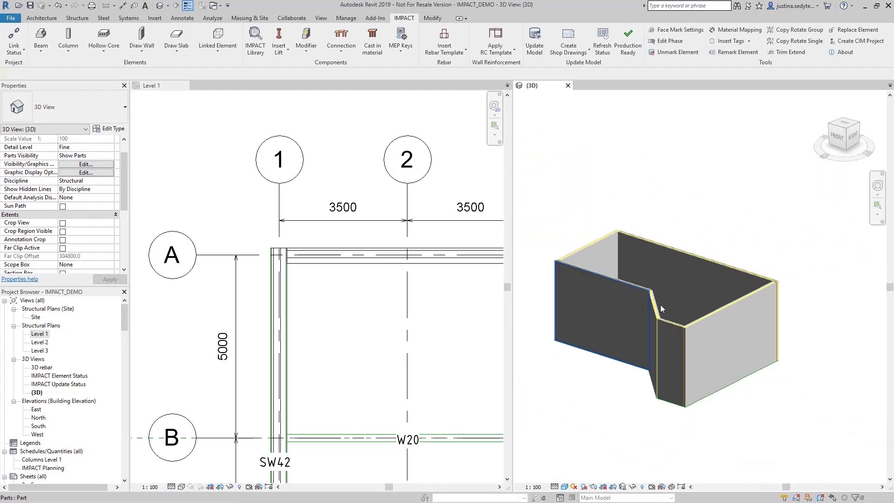
{"action": "middle_click_drag", "start_coordinate": [734, 328], "coordinate": [749, 304]}
On the Level 1 plan, pick the vertical split locations along grid A toward grid F.
{"action": "left_click", "coordinate": [177, 102]}
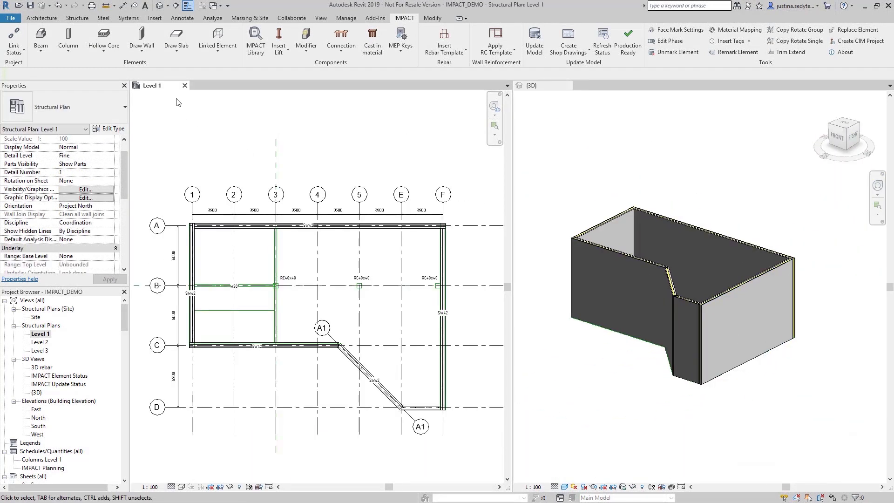
{"action": "left_click", "coordinate": [143, 51]}
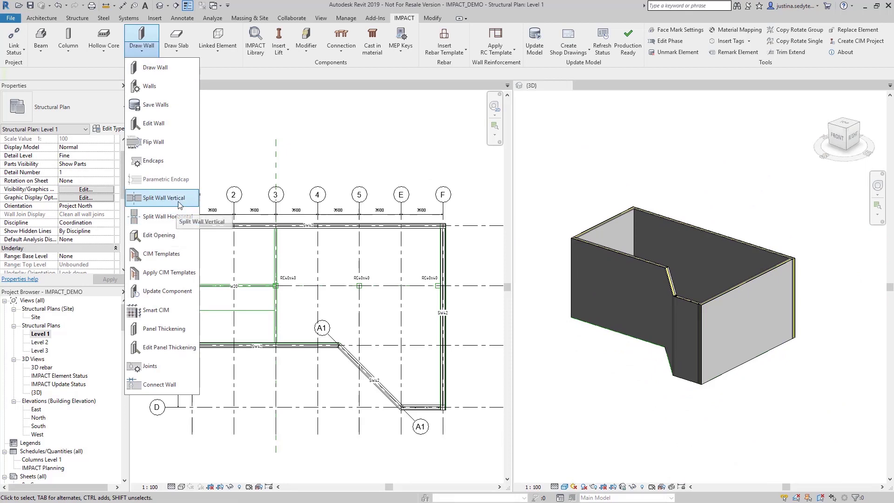
{"action": "left_click", "coordinate": [168, 207]}
{"action": "scroll", "coordinate": [336, 177], "scroll_direction": "down", "scroll_amount": 2}
{"action": "scroll", "coordinate": [344, 160], "scroll_direction": "down", "scroll_amount": 3}
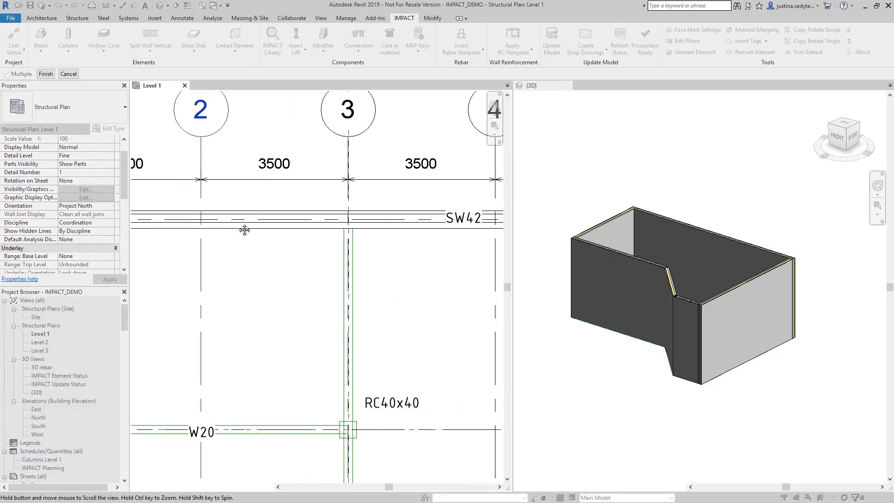
{"action": "scroll", "coordinate": [243, 230], "scroll_direction": "down", "scroll_amount": 1}
{"action": "middle_click_drag", "start_coordinate": [375, 196], "coordinate": [303, 168]}
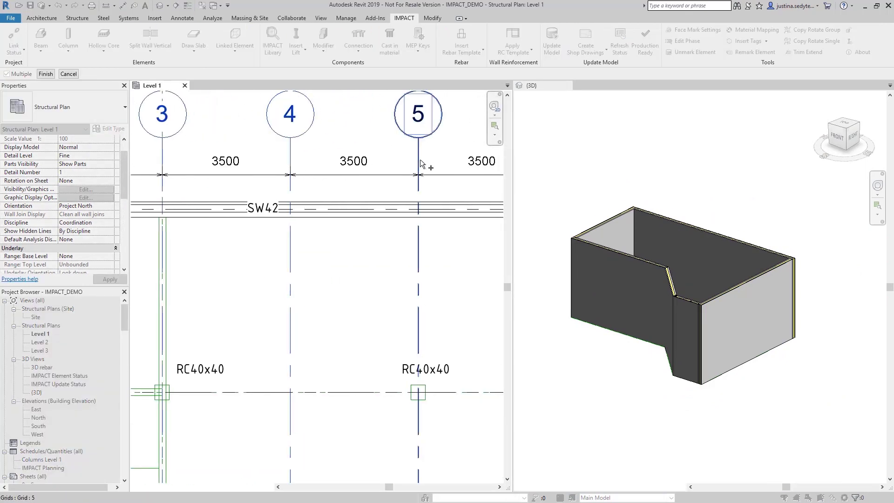
{"action": "scroll", "coordinate": [412, 174], "scroll_direction": "down", "scroll_amount": 1}
{"action": "scroll", "coordinate": [405, 176], "scroll_direction": "down", "scroll_amount": 1}
{"action": "middle_click_drag", "start_coordinate": [405, 175], "coordinate": [355, 173]}
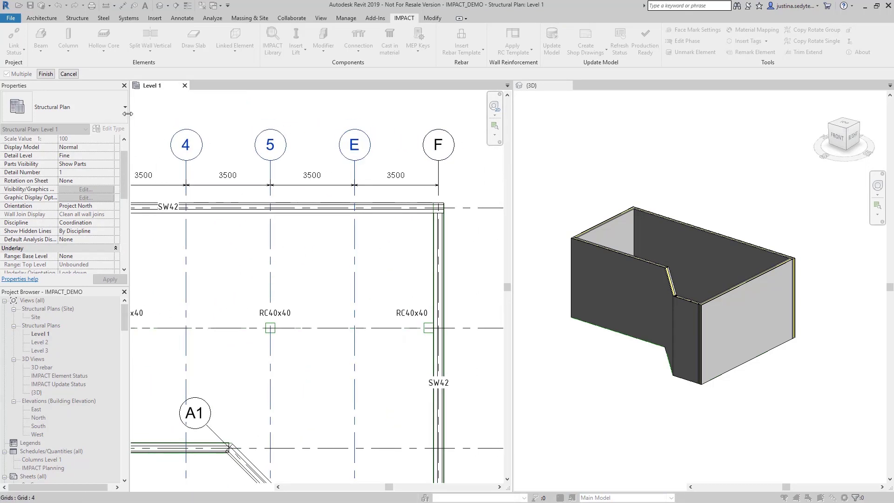
{"action": "left_click", "coordinate": [47, 74]}
Split the walls vertically using the WD42-3001 endcap profile and inspect the segments.
{"action": "left_click", "coordinate": [108, 54]}
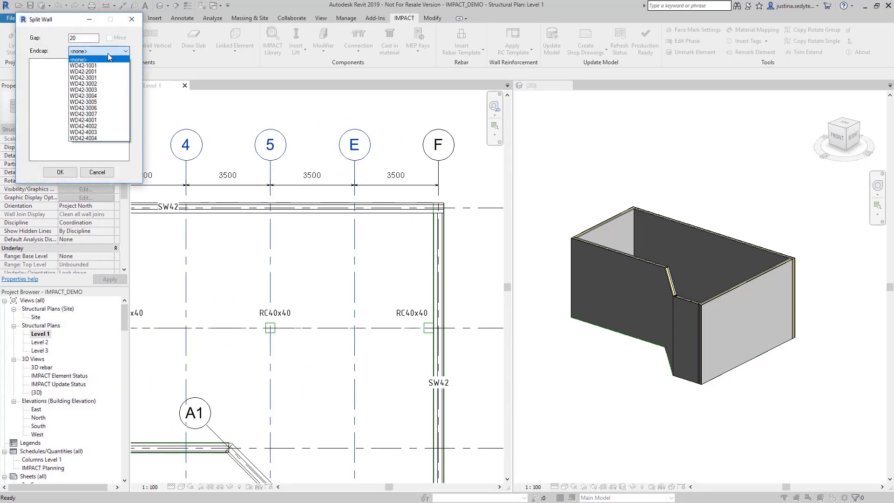
{"action": "left_click", "coordinate": [99, 68]}
{"action": "key", "text": "Down"}
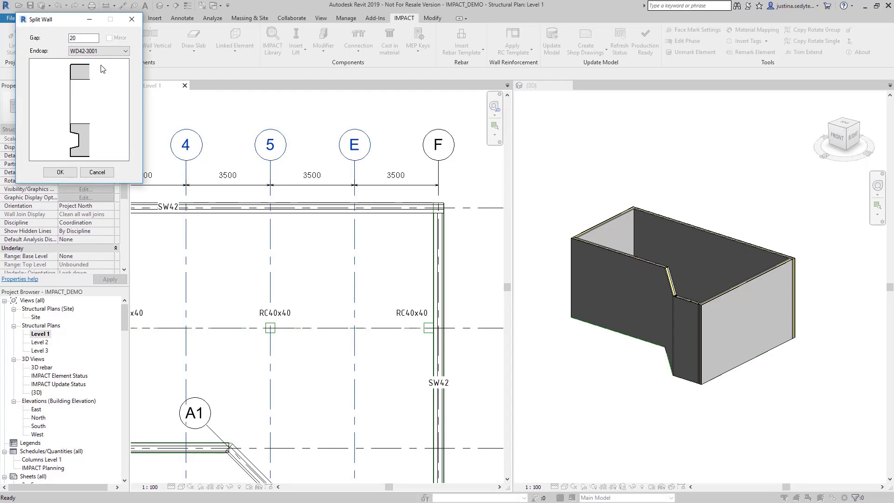
{"action": "key", "text": "Down"}
{"action": "key", "text": "Down"}
{"action": "left_click", "coordinate": [60, 172]}
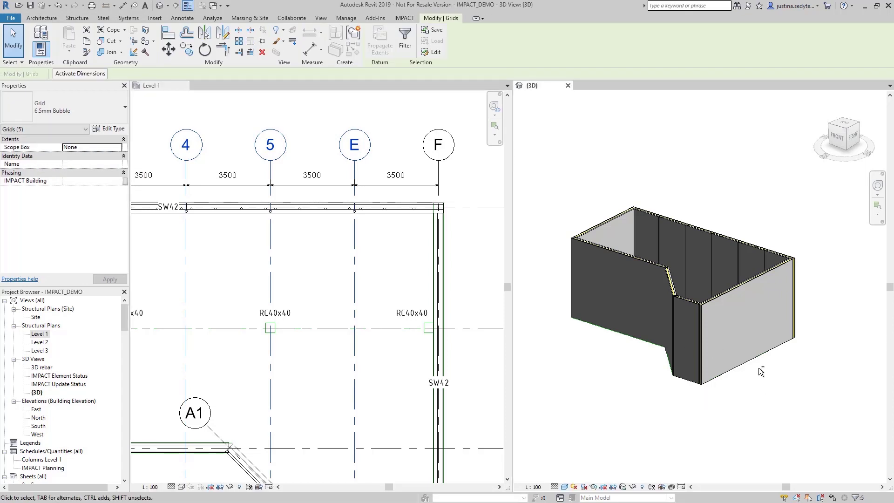
{"action": "middle_click_drag", "start_coordinate": [760, 370], "coordinate": [660, 347], "text": "shift"}
{"action": "scroll", "coordinate": [678, 312], "scroll_direction": "up", "scroll_amount": 5}
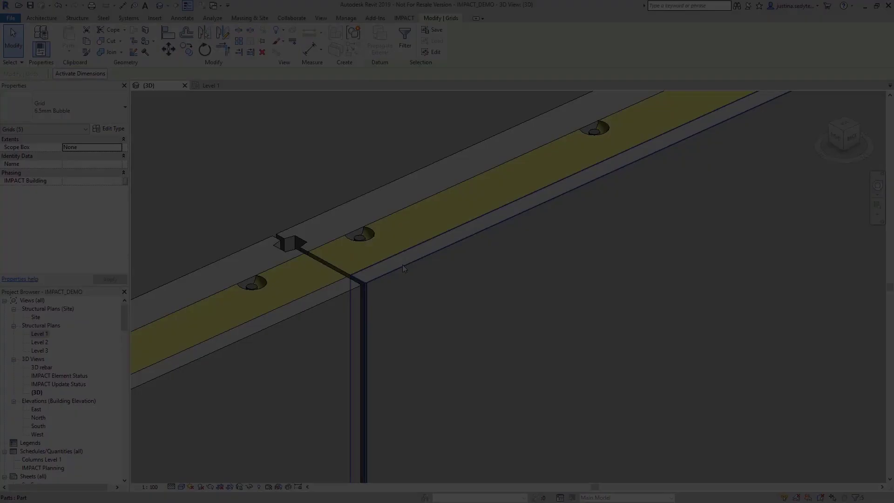
{"action": "scroll", "coordinate": [390, 280], "scroll_direction": "up", "scroll_amount": 2}
{"action": "scroll", "coordinate": [454, 248], "scroll_direction": "up", "scroll_amount": 2}
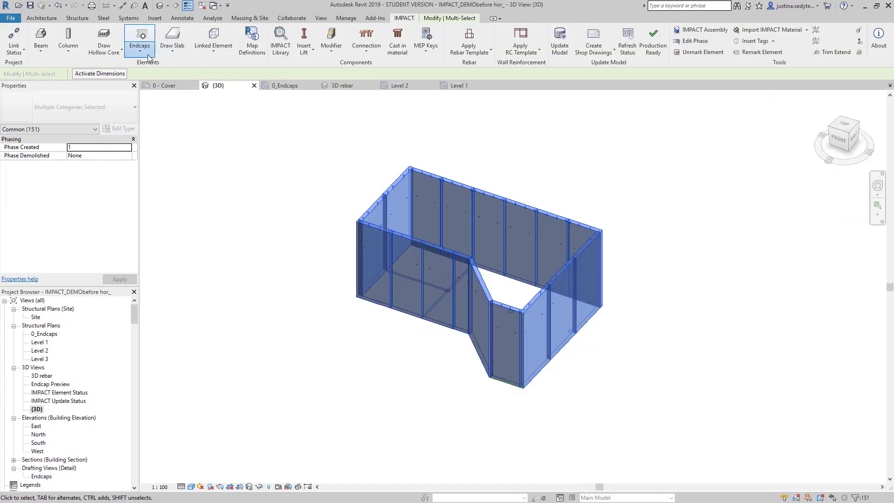
Apply a 4250 mm horizontal wall split with WD42-6002 and WD42-6001 endcaps and a 16 mm gap.
{"action": "left_click", "coordinate": [148, 57]}
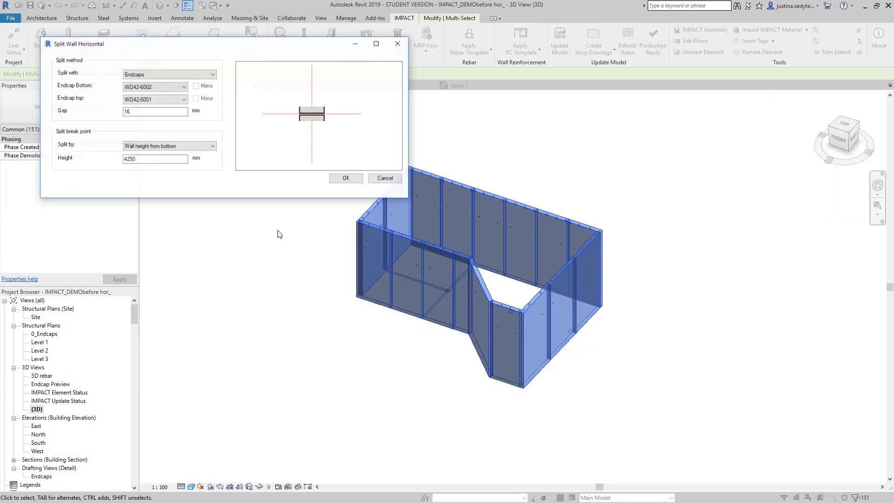
{"action": "left_click", "coordinate": [169, 101]}
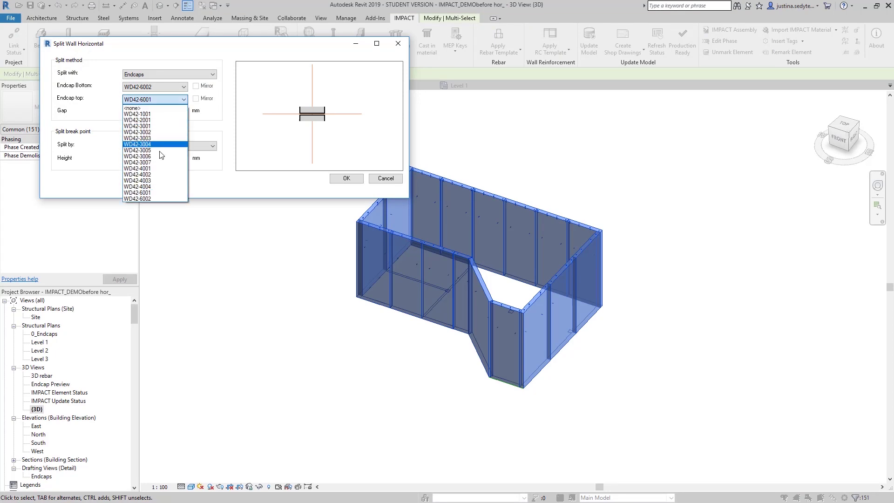
{"action": "left_click", "coordinate": [167, 192]}
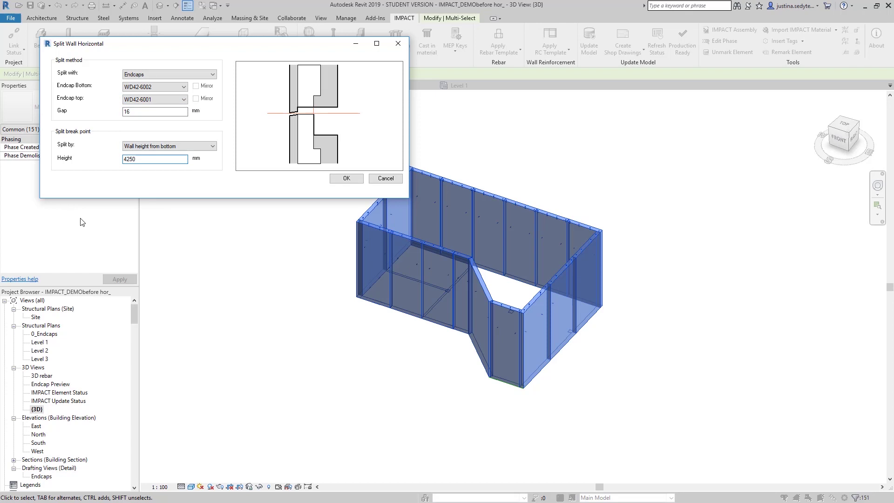
{"action": "left_click", "coordinate": [349, 179]}
{"action": "mouse_move", "coordinate": [583, 281]}
{"action": "middle_mouse_down", "text": "shift"}
{"action": "mouse_move", "coordinate": [554, 267]}
{"action": "mouse_move", "coordinate": [594, 262]}
{"action": "mouse_move", "coordinate": [655, 277]}
{"action": "mouse_move", "coordinate": [632, 276]}
{"action": "mouse_move", "coordinate": [594, 239]}
{"action": "mouse_move", "coordinate": [577, 196]}
{"action": "mouse_move", "coordinate": [584, 185]}
{"action": "middle_mouse_up", "text": "shift"}
{"action": "scroll", "coordinate": [593, 263], "scroll_direction": "up", "scroll_amount": 5}
{"action": "scroll", "coordinate": [575, 259], "scroll_direction": "up", "scroll_amount": 2}
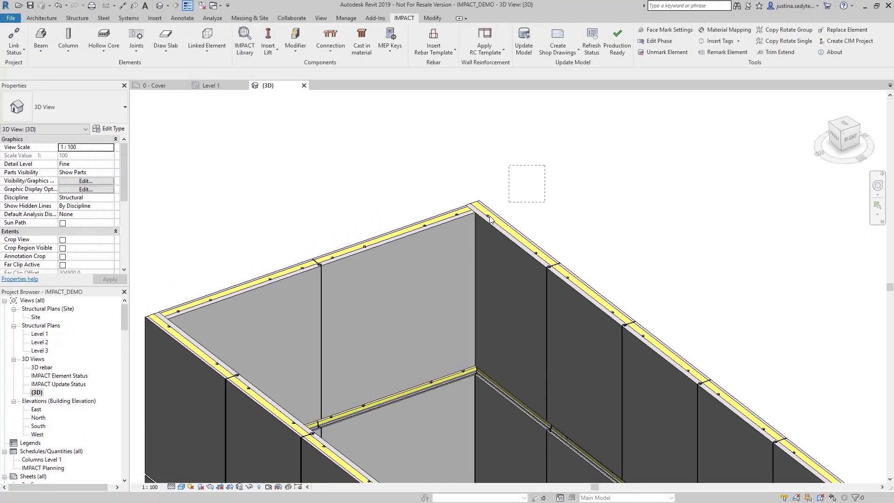
Connect the selected corner panels with the J6-0422 Option 1 joint, then open the Endcaps drafting view.
{"action": "left_click", "coordinate": [435, 242]}
{"action": "left_click", "coordinate": [405, 18]}
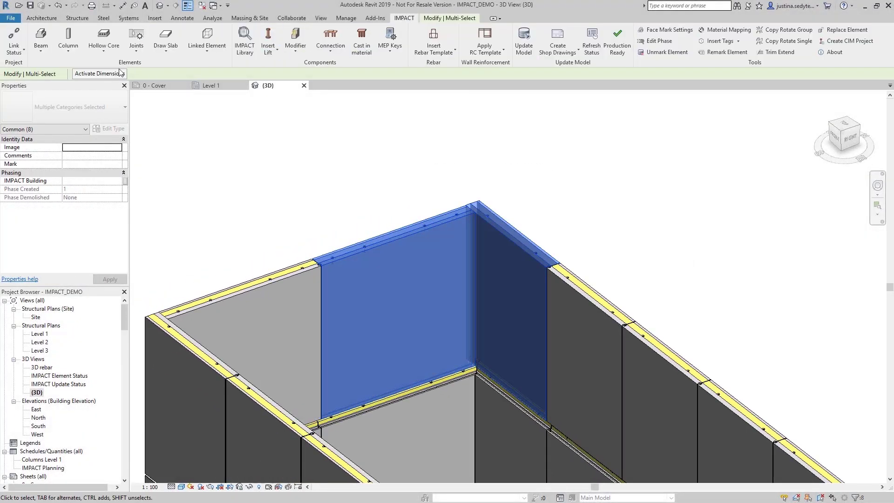
{"action": "left_click", "coordinate": [136, 49]}
{"action": "left_click", "coordinate": [175, 389]}
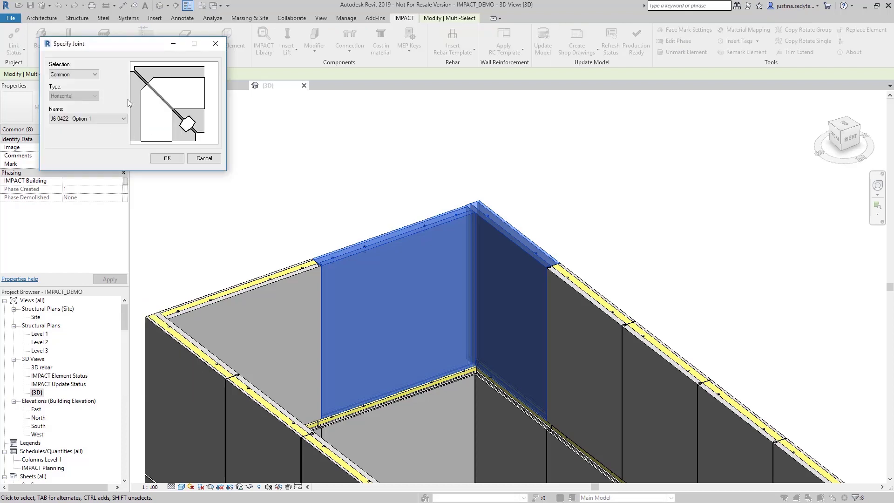
{"action": "left_click", "coordinate": [165, 159]}
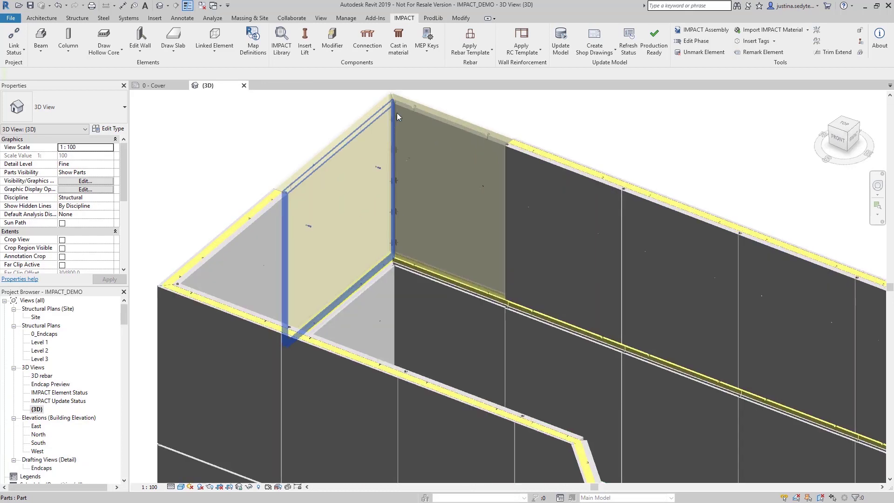
{"action": "scroll", "coordinate": [397, 113], "scroll_direction": "up", "scroll_amount": 3}
{"action": "scroll", "coordinate": [391, 116], "scroll_direction": "up", "scroll_amount": 3}
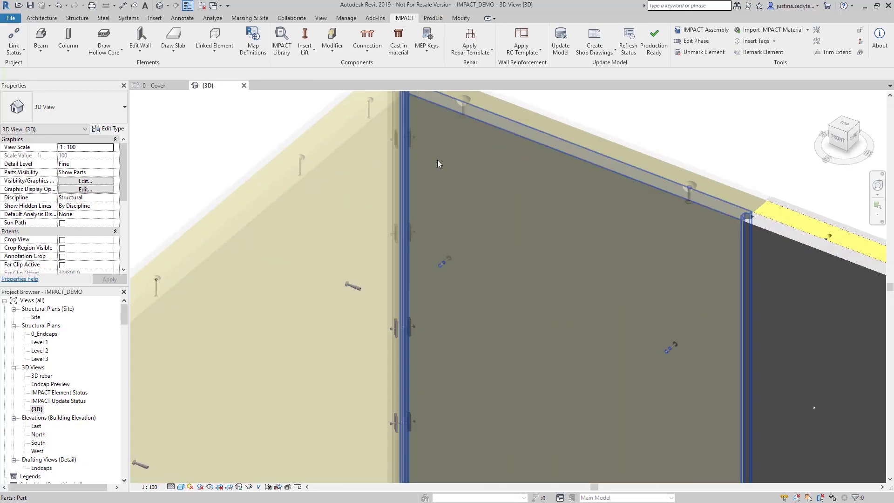
{"action": "scroll", "coordinate": [438, 160], "scroll_direction": "up", "scroll_amount": 3}
{"action": "scroll", "coordinate": [373, 272], "scroll_direction": "down", "scroll_amount": 3}
{"action": "scroll", "coordinate": [373, 273], "scroll_direction": "down", "scroll_amount": 3}
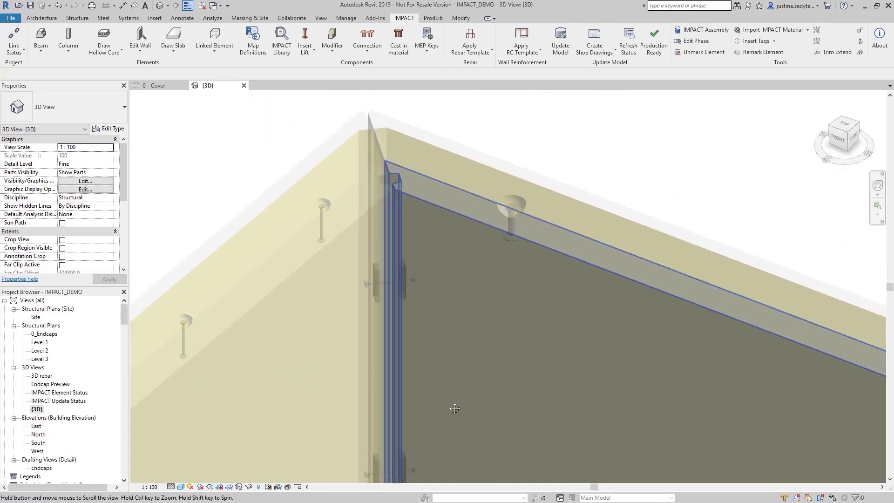
{"action": "scroll", "coordinate": [372, 273], "scroll_direction": "down", "scroll_amount": 2}
{"action": "left_click", "coordinate": [140, 46]}
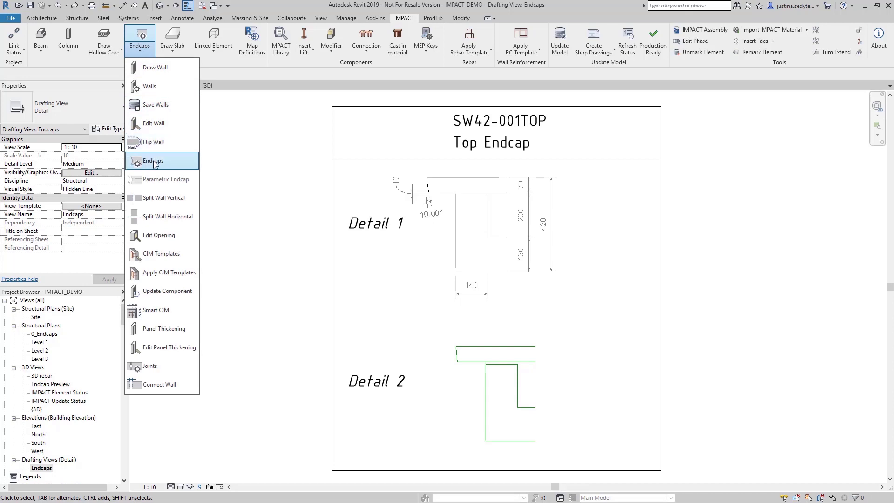
Create endcap SW42-001TOP with Detail 2 as its level-2 layer geometry, origin bottom-left.
{"action": "left_click", "coordinate": [154, 160]}
{"action": "left_click", "coordinate": [269, 142]}
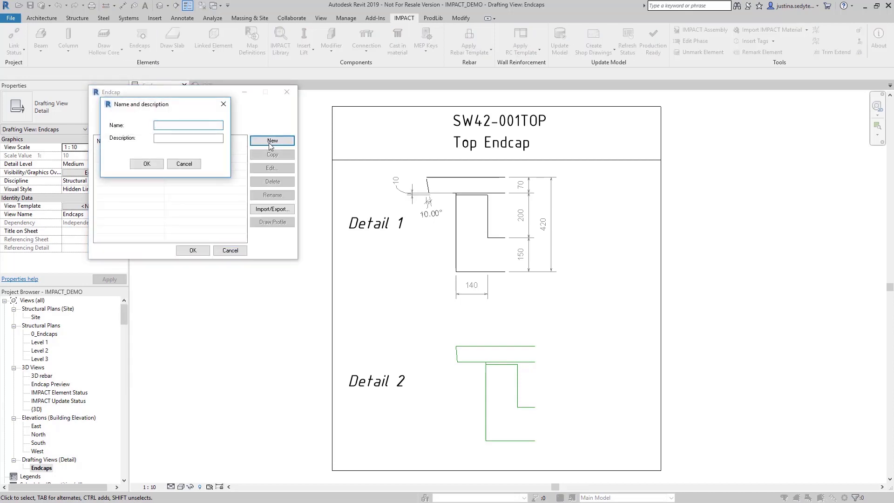
{"action": "type", "text": "SW42-001TOP"}
{"action": "key", "text": "Return"}
{"action": "left_click", "coordinate": [147, 157]}
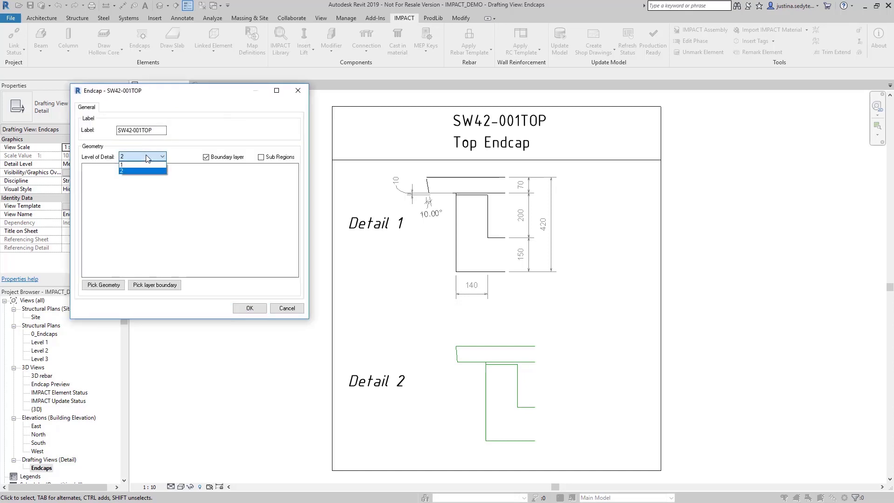
{"action": "left_click", "coordinate": [104, 285]}
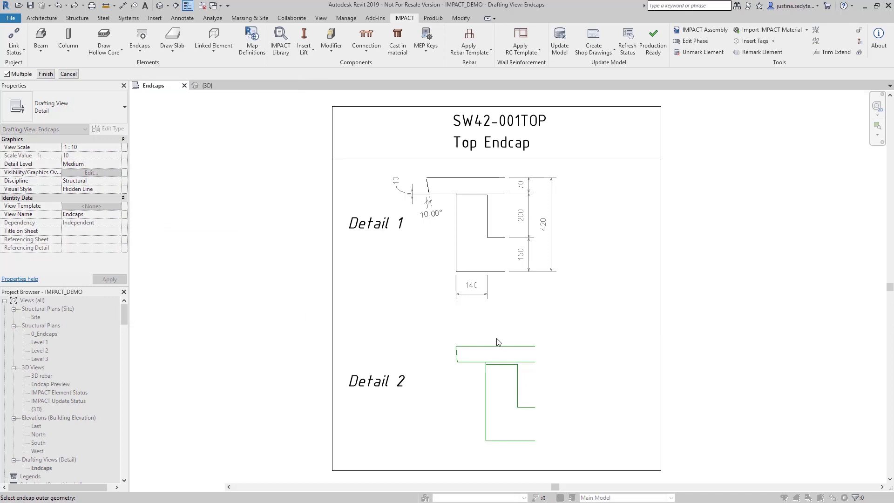
{"action": "left_click", "coordinate": [529, 441]}
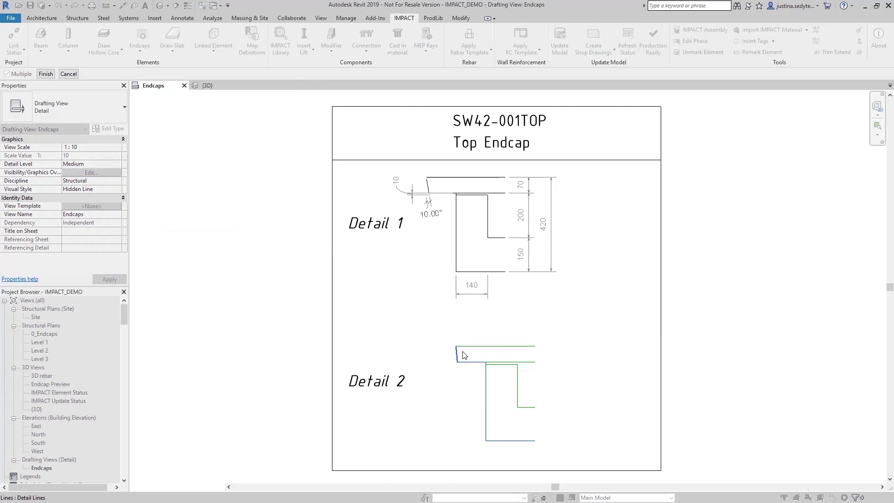
{"action": "left_click", "coordinate": [45, 74]}
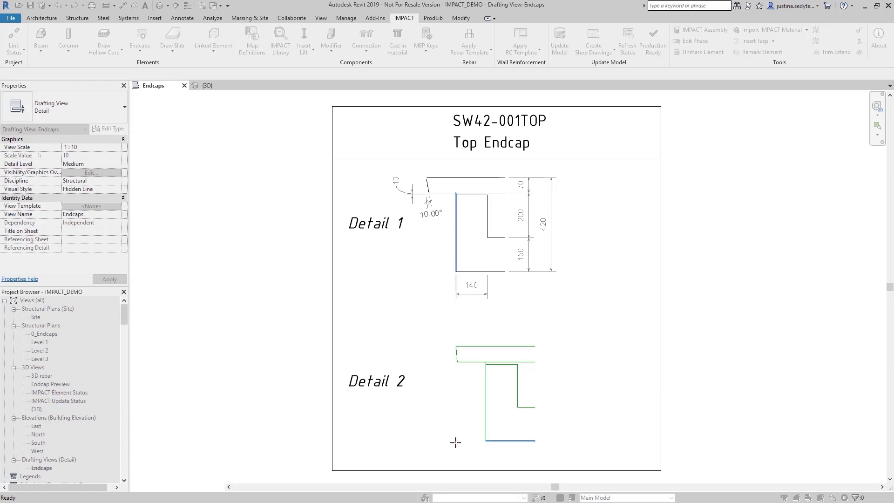
{"action": "left_click", "coordinate": [99, 214]}
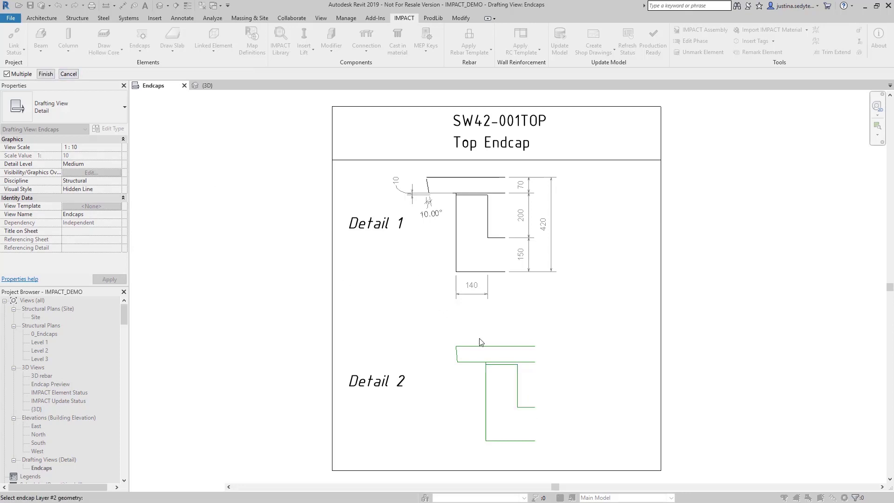
{"action": "left_click", "coordinate": [46, 75]}
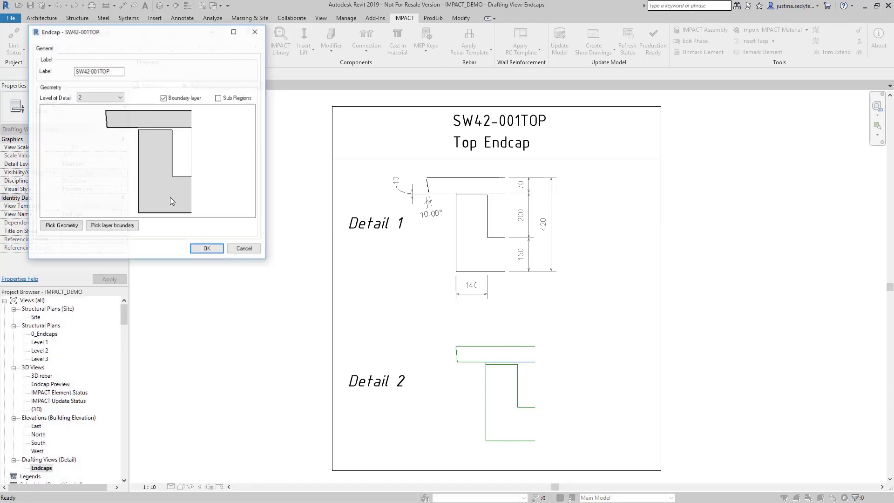
Pick all of Detail 1 as the endcap's level-1 detailed geometry.
{"action": "left_click", "coordinate": [102, 98]}
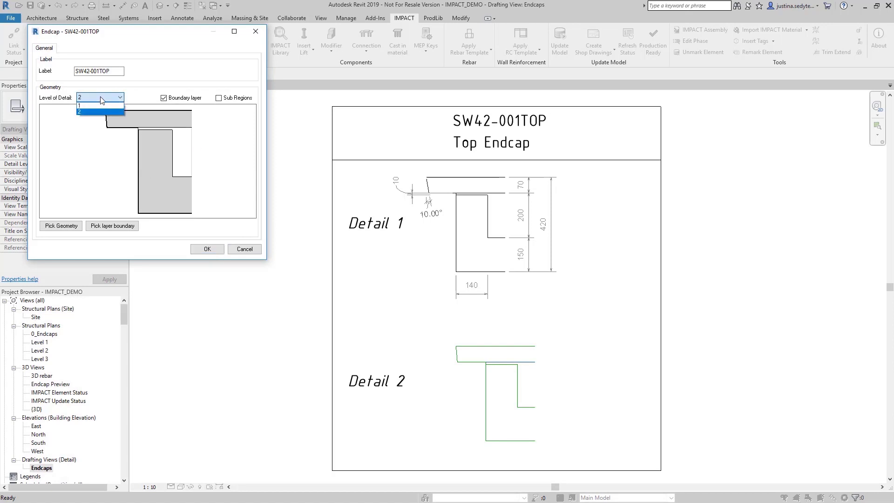
{"action": "left_click", "coordinate": [62, 226]}
{"action": "left_click_drag", "start_coordinate": [566, 317], "coordinate": [434, 179]}
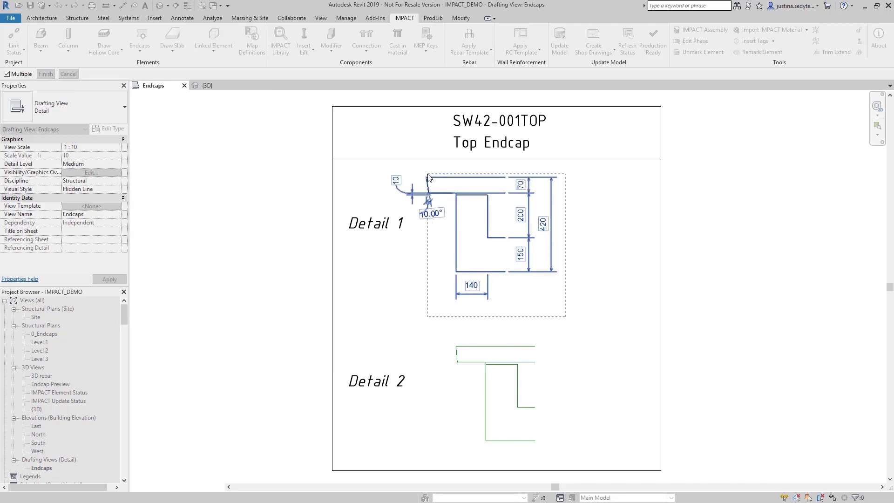
{"action": "left_click_drag", "start_coordinate": [429, 178], "coordinate": [427, 177]}
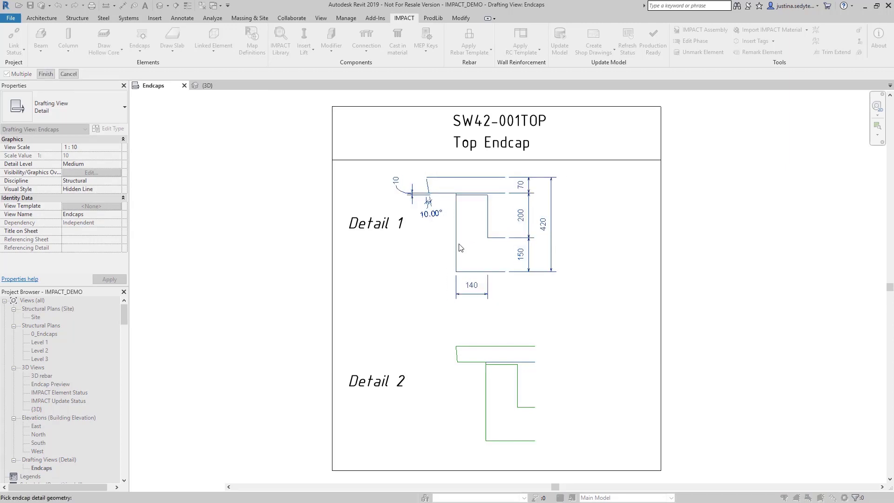
{"action": "left_click", "coordinate": [44, 75]}
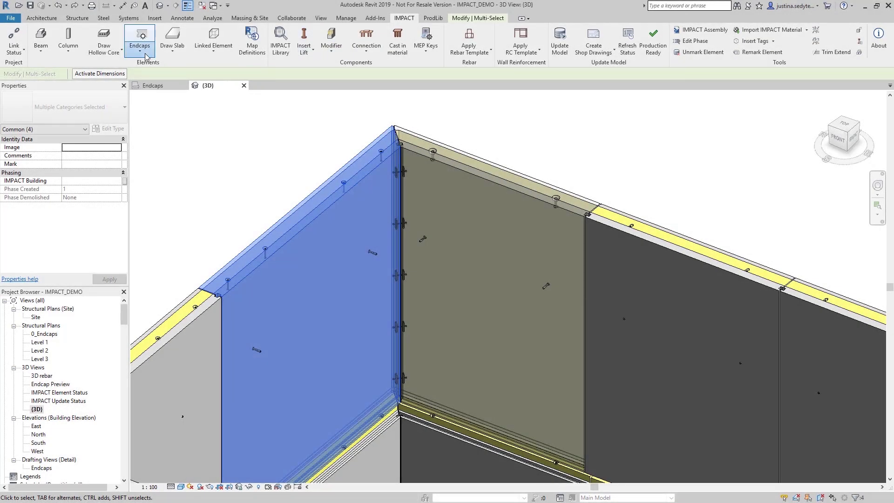
Set the tall corner panel's Top(T) endcap to SW42-001TOP.
{"action": "left_click", "coordinate": [146, 57]}
{"action": "left_click", "coordinate": [150, 124]}
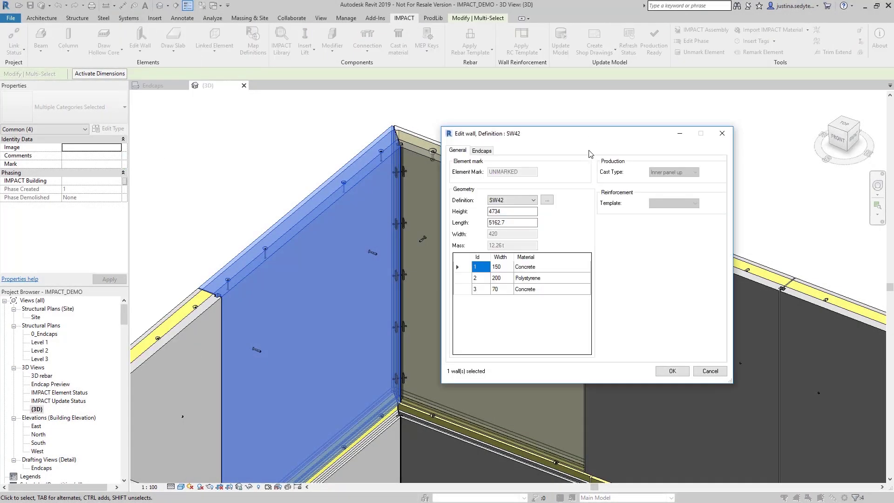
{"action": "left_click", "coordinate": [484, 153]}
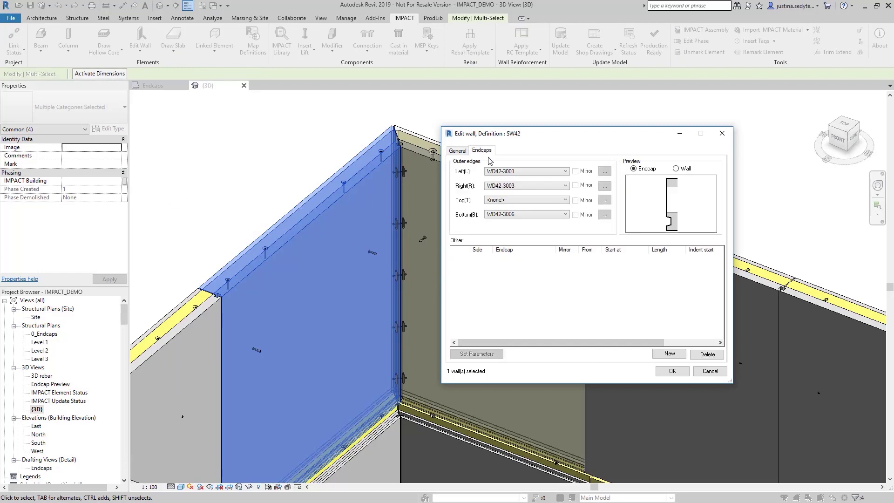
{"action": "left_click", "coordinate": [514, 200]}
{"action": "left_click", "coordinate": [559, 208]}
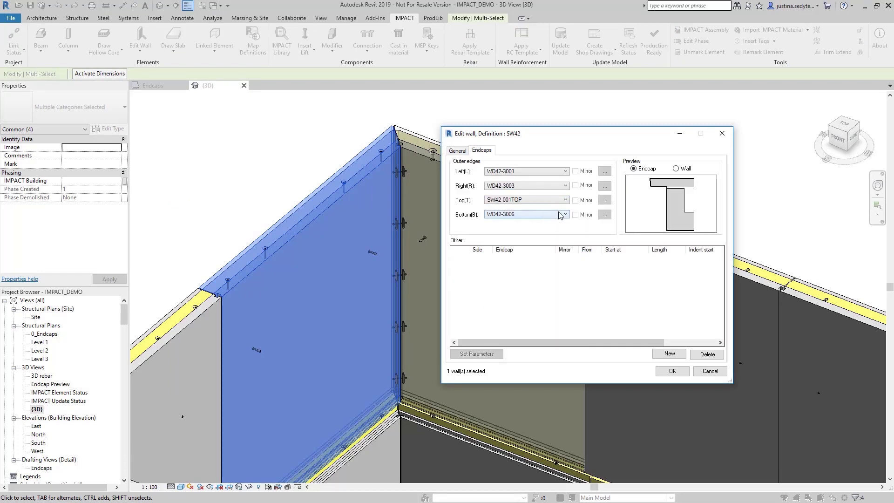
{"action": "left_click", "coordinate": [685, 376]}
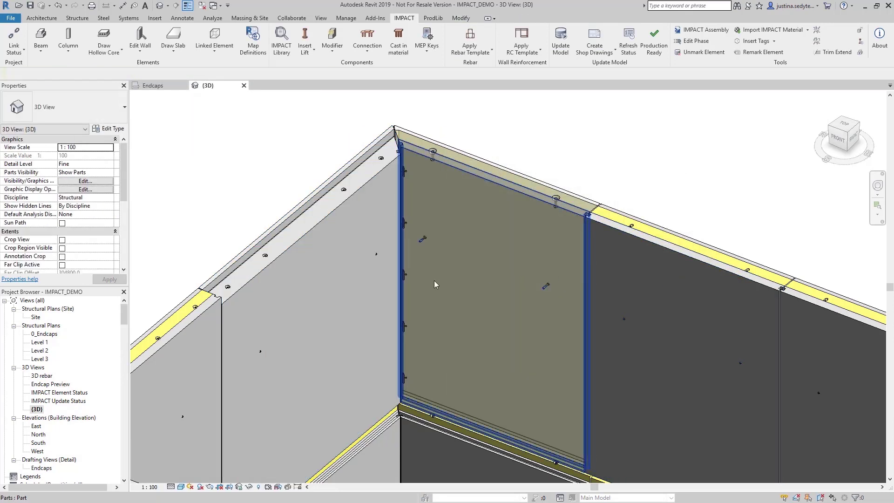
{"action": "scroll", "coordinate": [308, 267], "scroll_direction": "up", "scroll_amount": 2}
{"action": "scroll", "coordinate": [288, 259], "scroll_direction": "up", "scroll_amount": 2}
{"action": "scroll", "coordinate": [289, 259], "scroll_direction": "up", "scroll_amount": 1}
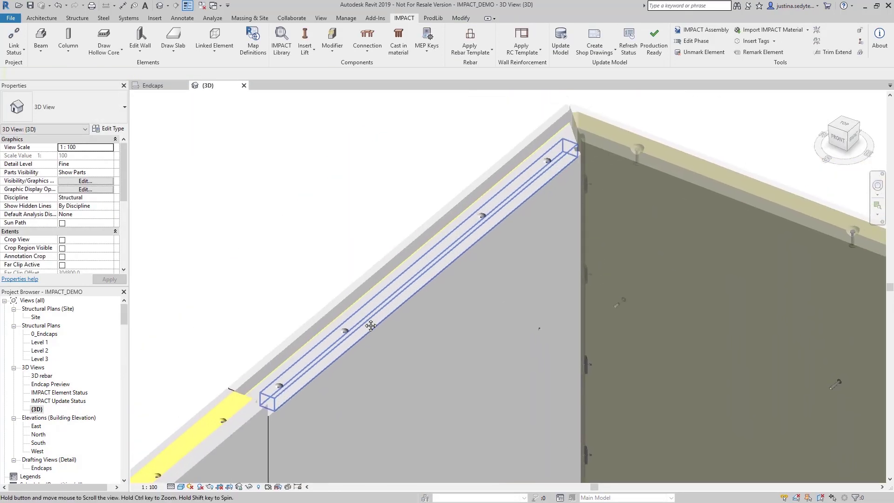
{"action": "scroll", "coordinate": [458, 183], "scroll_direction": "up", "scroll_amount": 1}
{"action": "scroll", "coordinate": [465, 204], "scroll_direction": "up", "scroll_amount": 1}
{"action": "scroll", "coordinate": [641, 290], "scroll_direction": "down", "scroll_amount": 3}
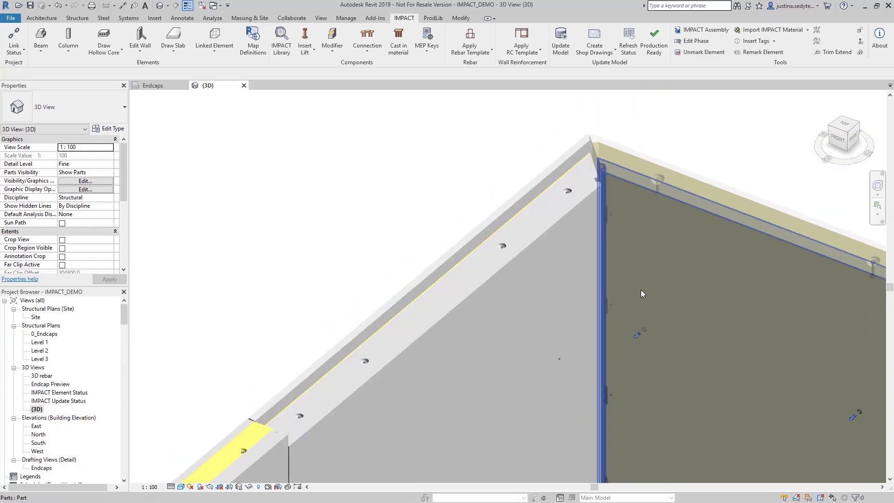
{"action": "scroll", "coordinate": [685, 269], "scroll_direction": "down", "scroll_amount": 3}
Place a 900 x 1200 window in the corner wall panel and select it.
{"action": "left_click", "coordinate": [577, 265]}
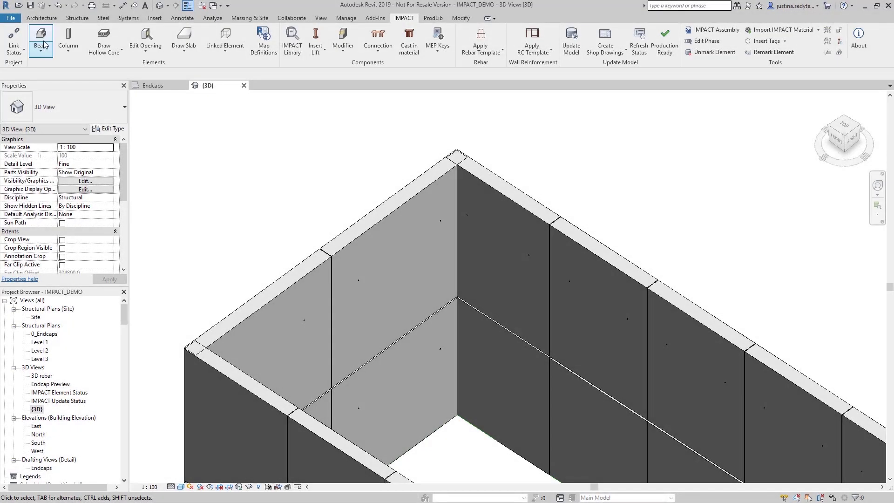
{"action": "left_click", "coordinate": [42, 18]}
{"action": "left_click", "coordinate": [100, 46]}
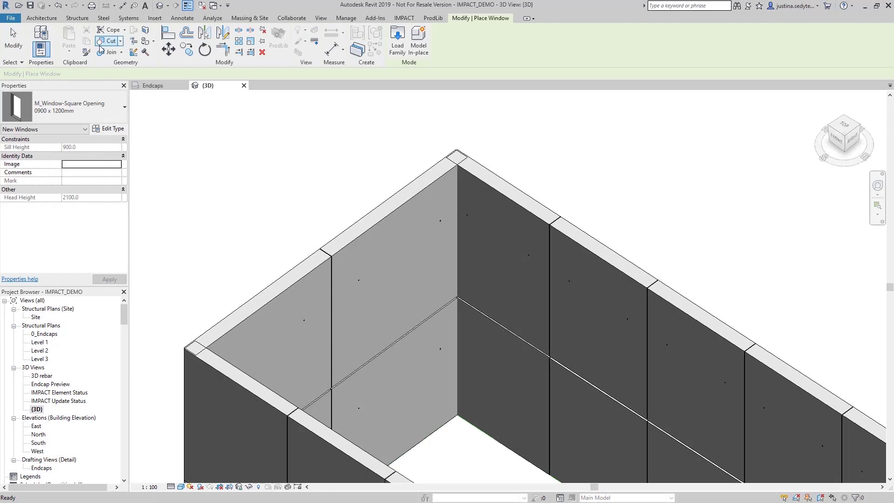
{"action": "left_click", "coordinate": [487, 290]}
{"action": "left_click", "coordinate": [507, 273]}
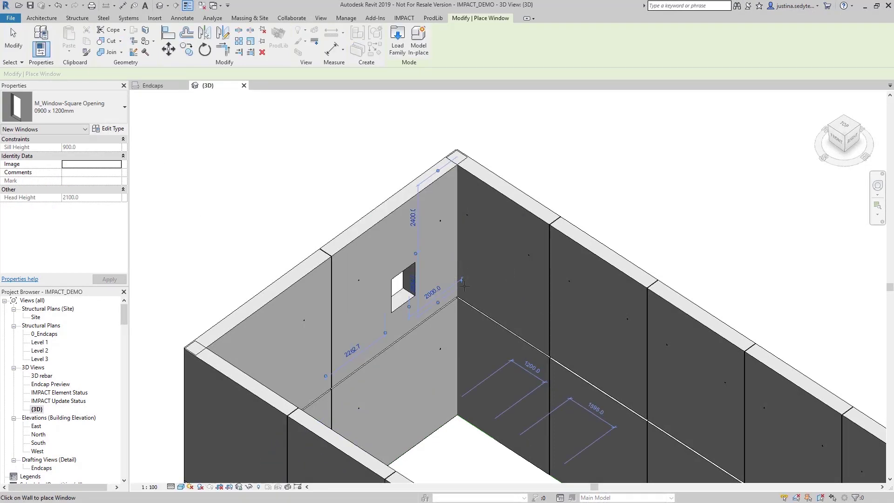
{"action": "key", "text": "Escape"}
{"action": "key", "text": "Escape"}
{"action": "left_click", "coordinate": [407, 273]}
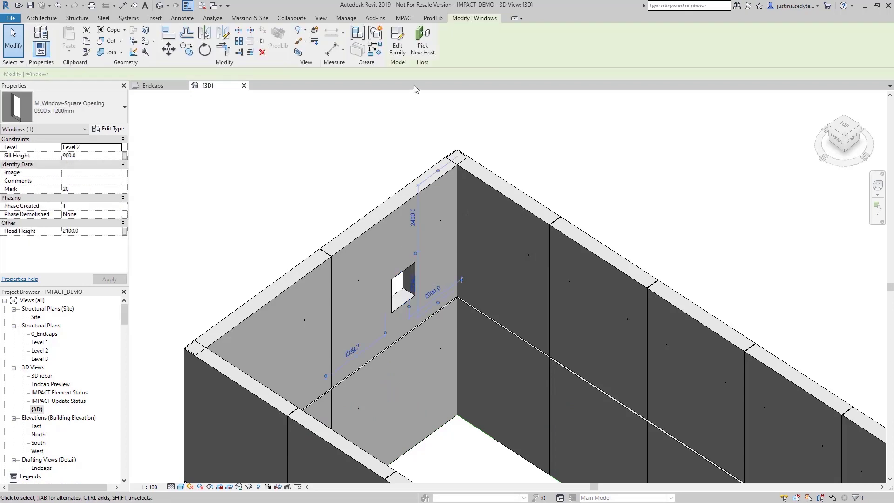
{"action": "left_click", "coordinate": [403, 17]}
Keep WD42-4001 as the opening's top edge endcap and confirm the opening settings.
{"action": "left_click", "coordinate": [146, 50]}
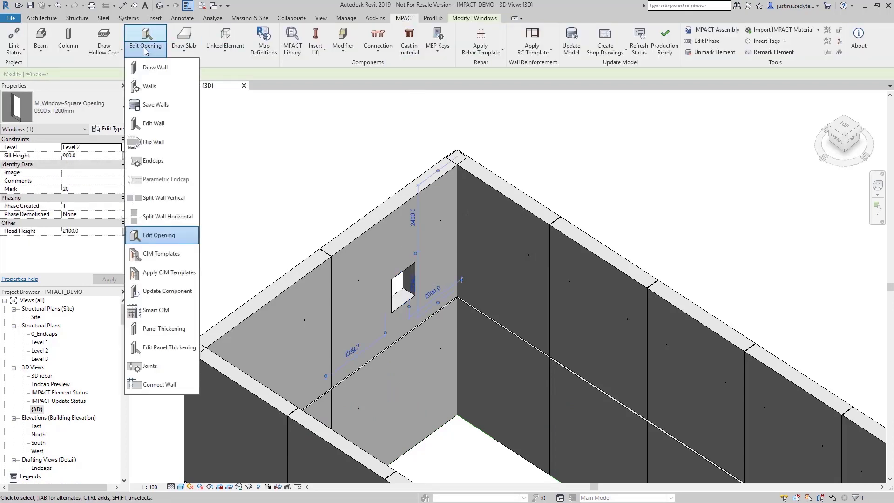
{"action": "left_click", "coordinate": [164, 237]}
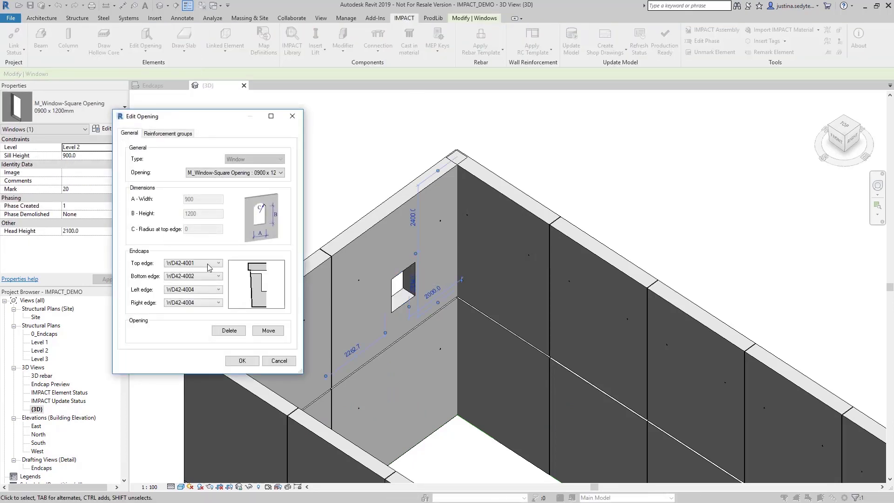
{"action": "left_click", "coordinate": [208, 263]}
{"action": "left_click", "coordinate": [207, 264]}
{"action": "left_click", "coordinate": [254, 361]}
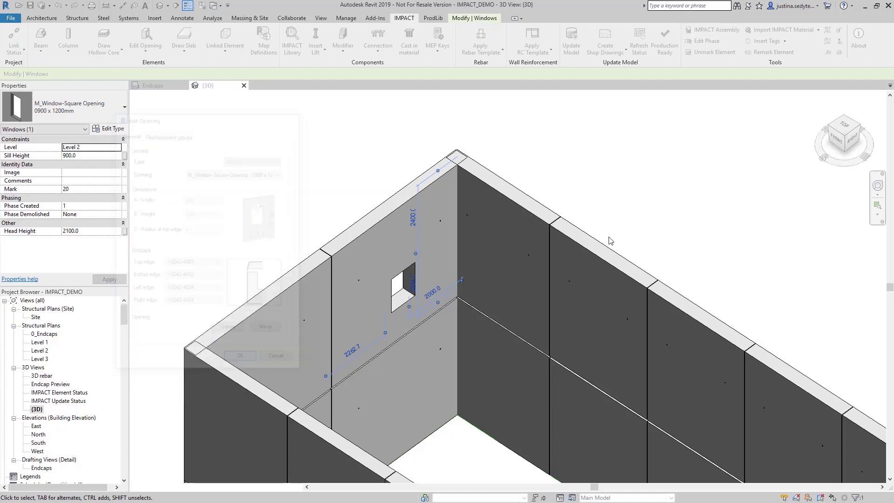
Set the 3D view's Parts Visibility to Show Parts.
{"action": "left_click", "coordinate": [109, 173]}
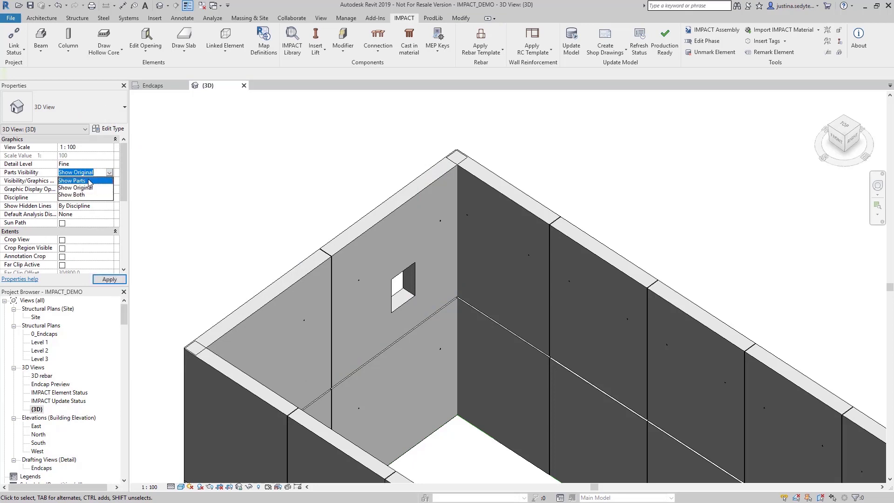
{"action": "left_click", "coordinate": [98, 182]}
{"action": "left_click", "coordinate": [107, 280]}
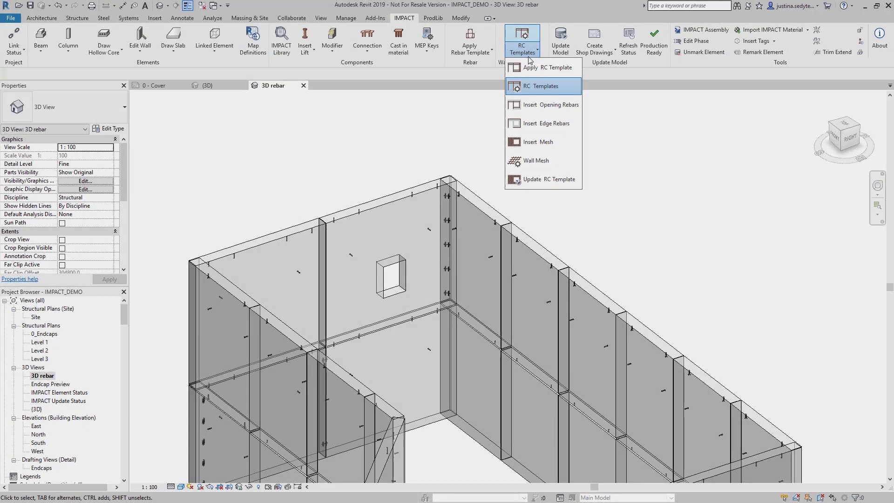
Inspect WA0001's Edge reinforcement, Opening reinforcement and Mesh tabs, then close the template and list.
{"action": "left_click", "coordinate": [540, 86]}
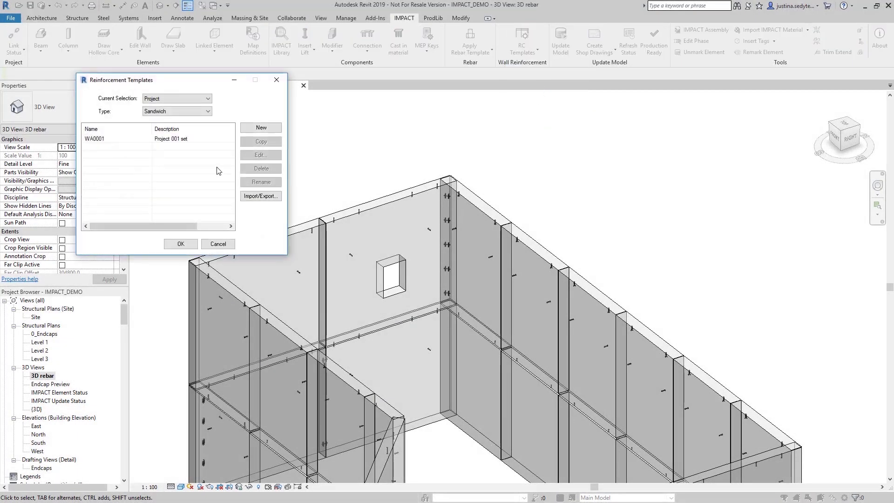
{"action": "double_click", "coordinate": [180, 140]}
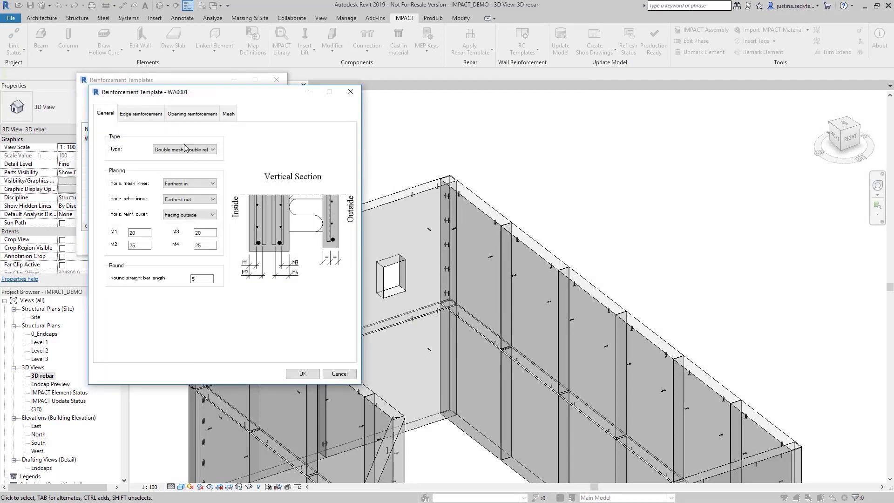
{"action": "left_click", "coordinate": [153, 113]}
{"action": "left_click", "coordinate": [191, 115]}
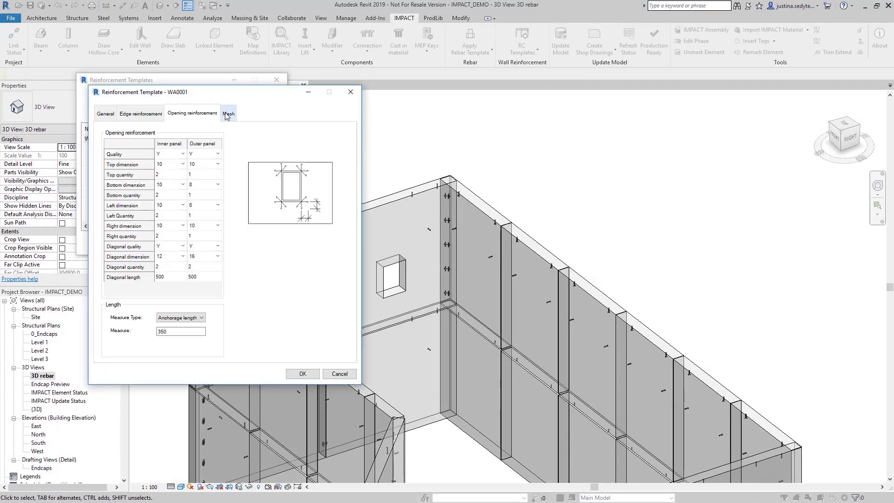
{"action": "left_click", "coordinate": [227, 114]}
{"action": "left_click", "coordinate": [305, 376]}
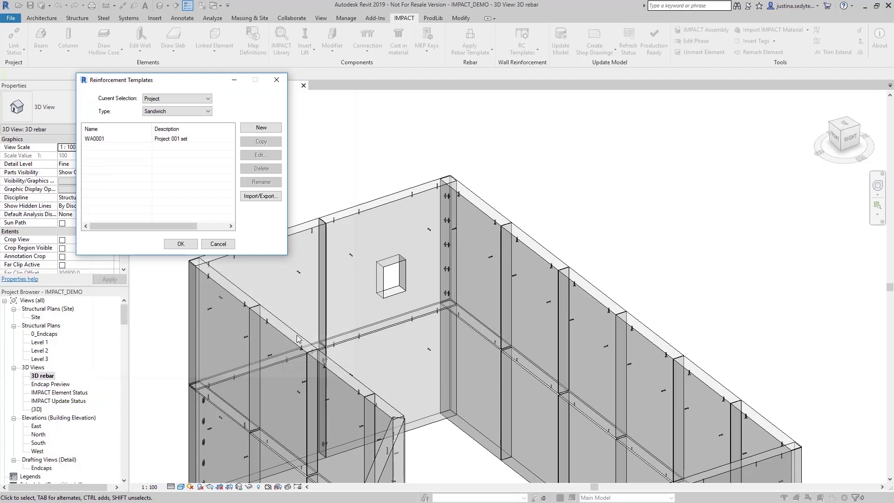
{"action": "left_click", "coordinate": [181, 244]}
Apply the WA0001 (Project 001 set) reinforcement template to the windowed wall panel.
{"action": "left_click", "coordinate": [439, 192]}
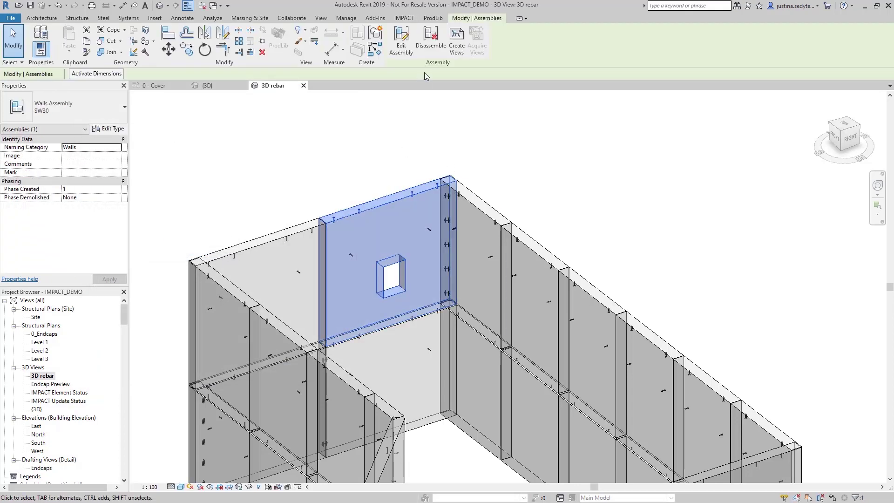
{"action": "left_click", "coordinate": [405, 17]}
{"action": "left_click", "coordinate": [522, 51]}
{"action": "left_click", "coordinate": [552, 66]}
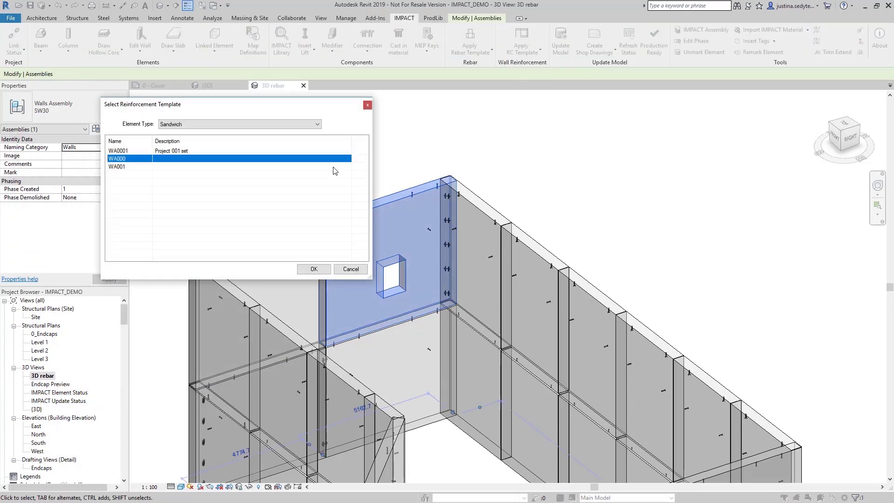
{"action": "left_click", "coordinate": [179, 153]}
{"action": "left_click", "coordinate": [314, 268]}
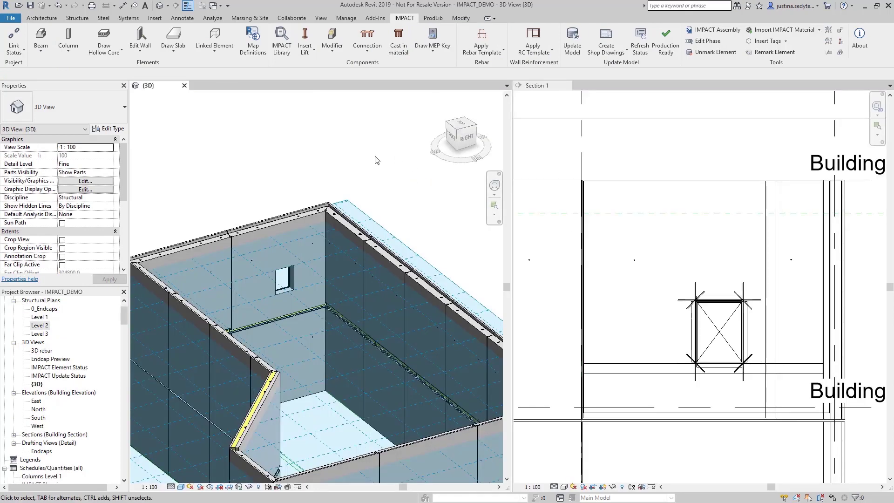
Insert three SBKL.rfa cast-in items from the IMPACT Library along the panel's top line.
{"action": "left_click", "coordinate": [288, 51]}
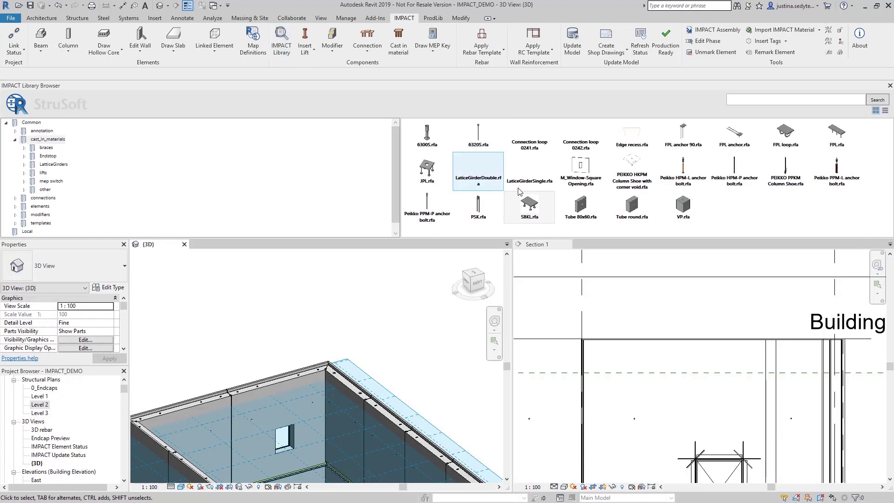
{"action": "right_click", "coordinate": [544, 213]}
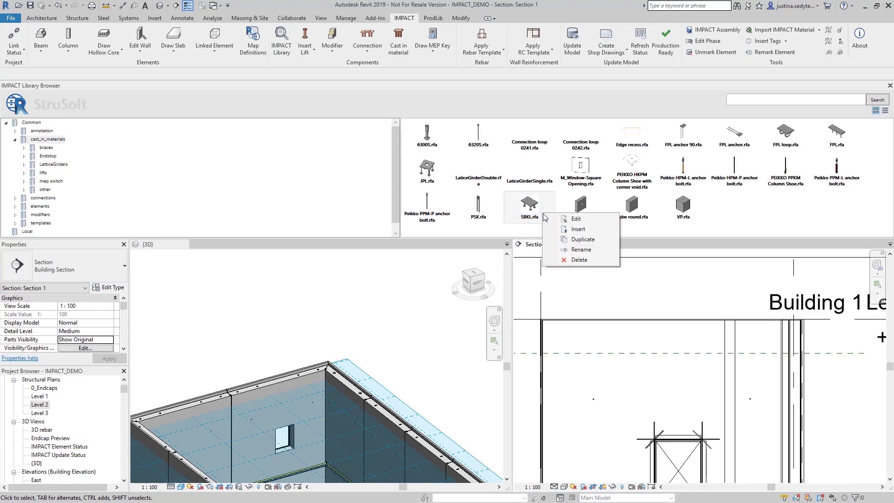
{"action": "left_click", "coordinate": [578, 228]}
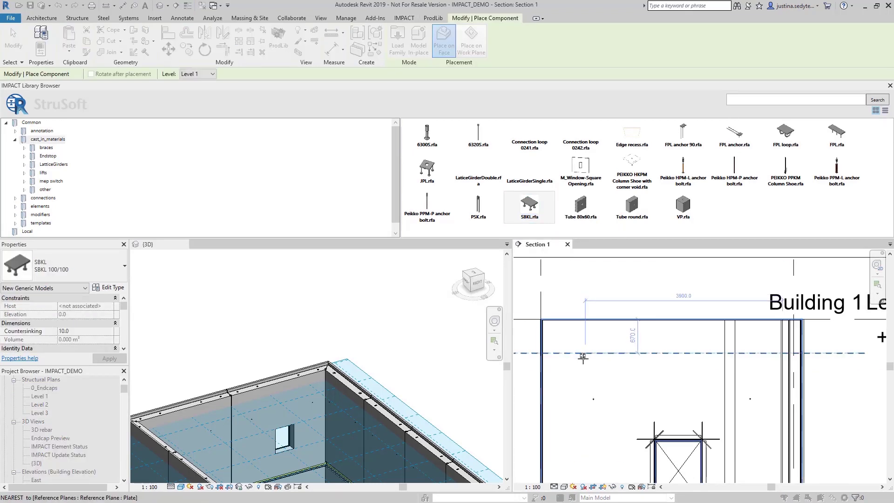
{"action": "left_click", "coordinate": [583, 355]}
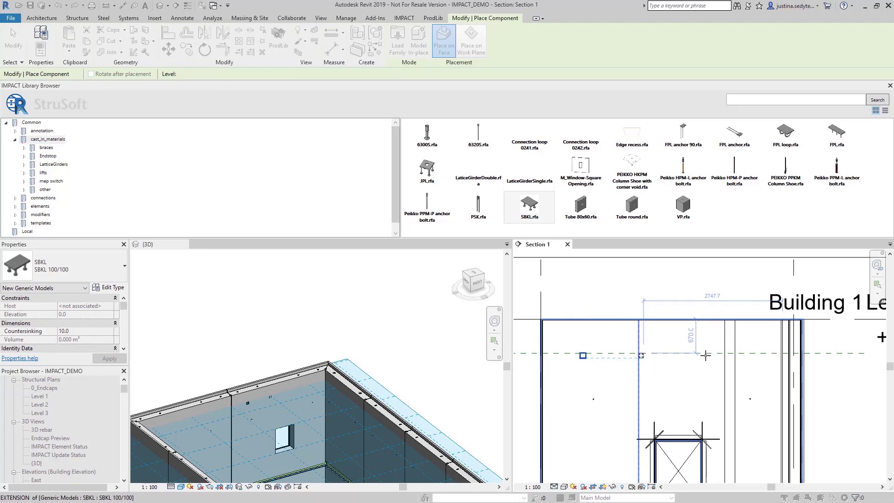
{"action": "left_click", "coordinate": [642, 356]}
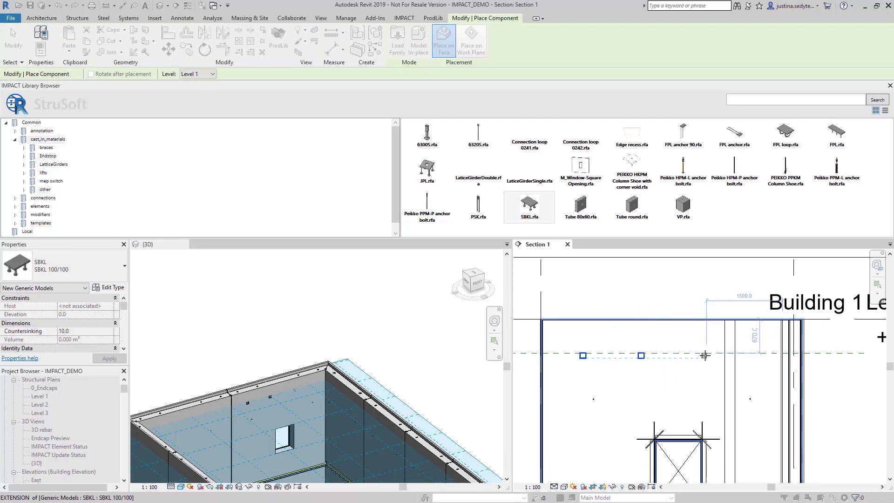
{"action": "left_click", "coordinate": [687, 399]}
{"action": "scroll", "coordinate": [289, 424], "scroll_direction": "up", "scroll_amount": 3}
{"action": "scroll", "coordinate": [273, 410], "scroll_direction": "up", "scroll_amount": 3}
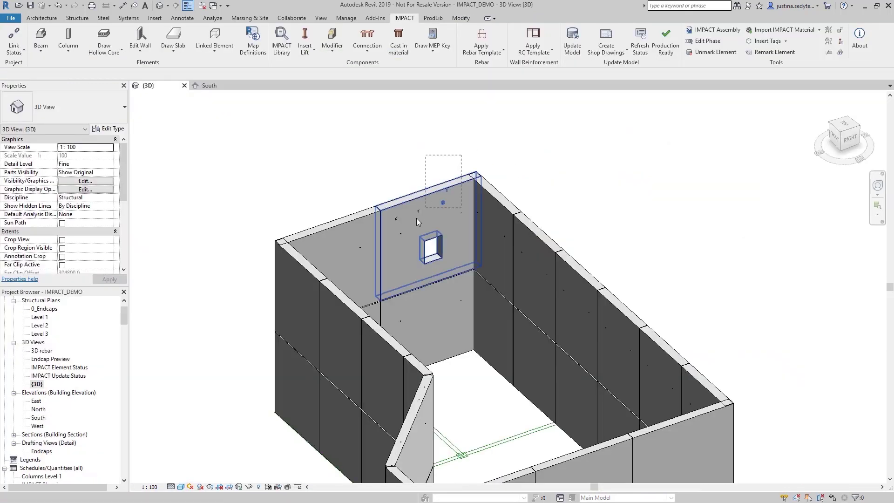
Temporarily isolate the windowed wall panel so only it is shown.
{"action": "left_click", "coordinate": [416, 222]}
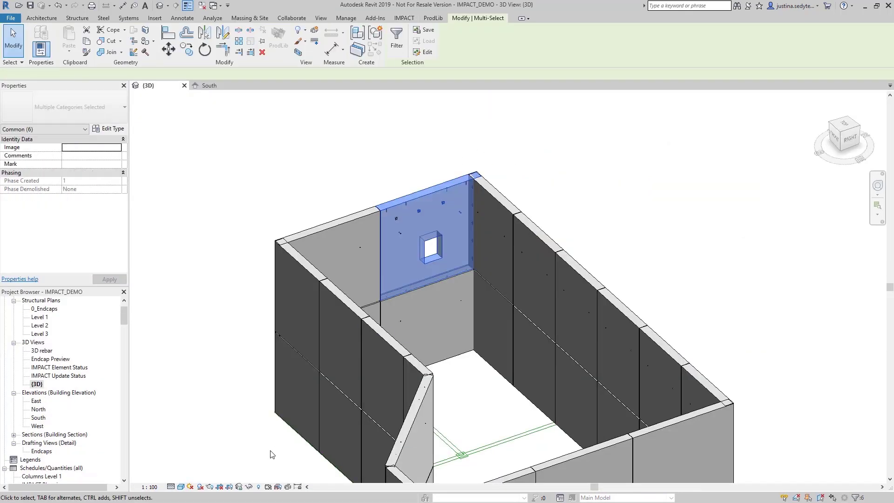
{"action": "left_click", "coordinate": [240, 487]}
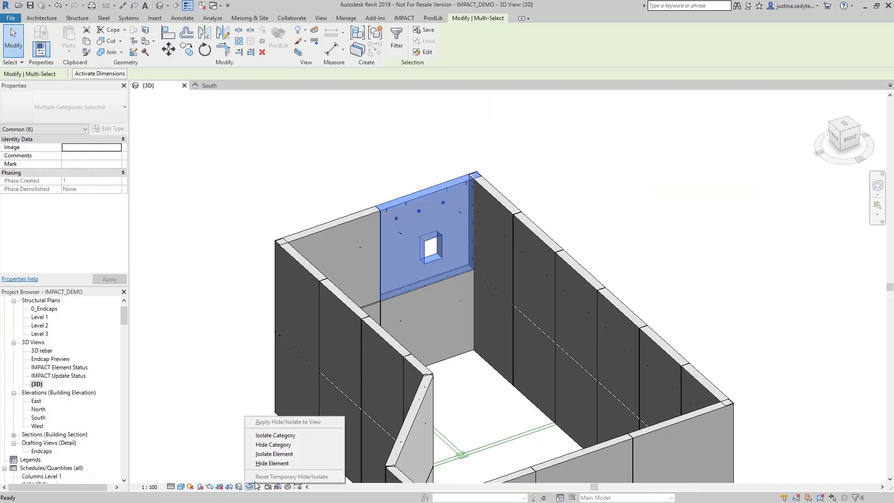
{"action": "left_click", "coordinate": [279, 453]}
{"action": "key", "text": "Escape"}
{"action": "scroll", "coordinate": [429, 258], "scroll_direction": "up", "scroll_amount": 3}
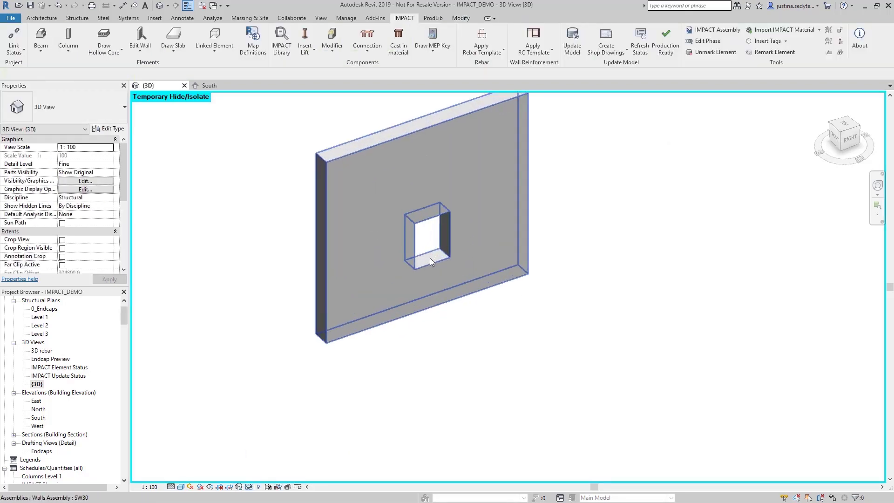
{"action": "scroll", "coordinate": [430, 257], "scroll_direction": "down", "scroll_amount": 2}
Place an electrical key cast-in item on the isolated panel.
{"action": "left_click", "coordinate": [430, 56]}
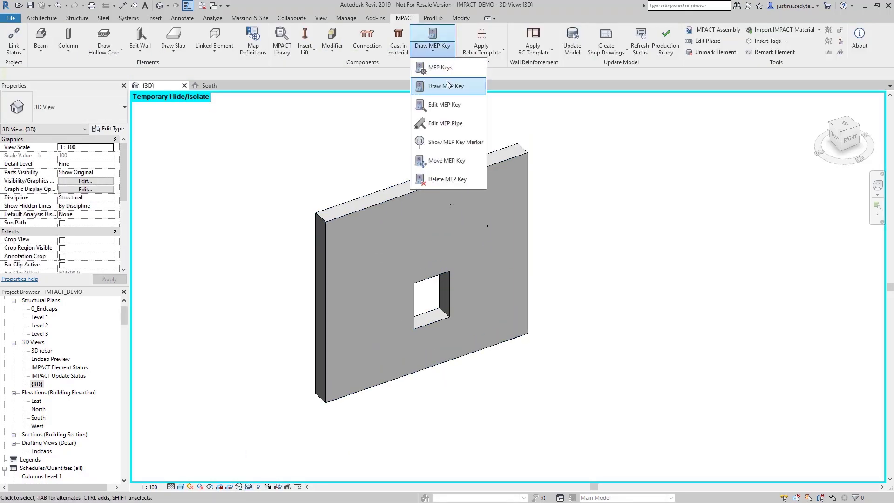
{"action": "left_click", "coordinate": [448, 85]}
{"action": "left_click", "coordinate": [253, 250]}
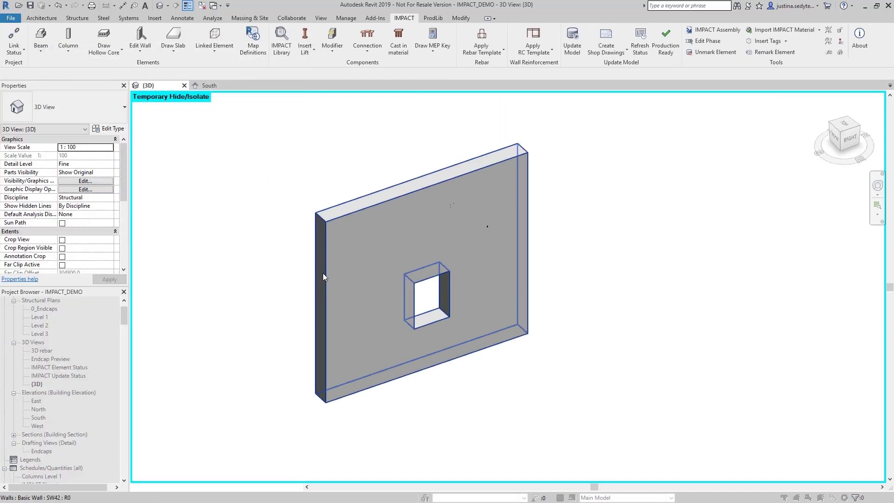
{"action": "left_click", "coordinate": [375, 373]}
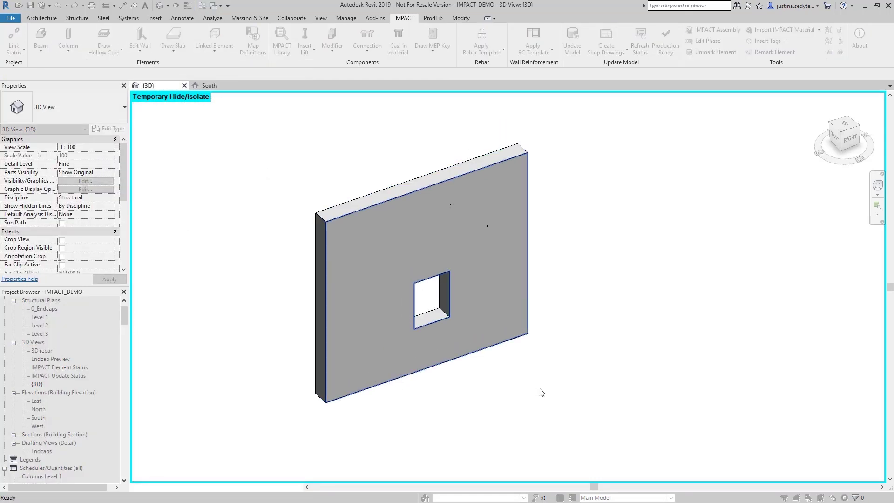
{"action": "left_click_drag", "start_coordinate": [559, 134], "coordinate": [490, 186]}
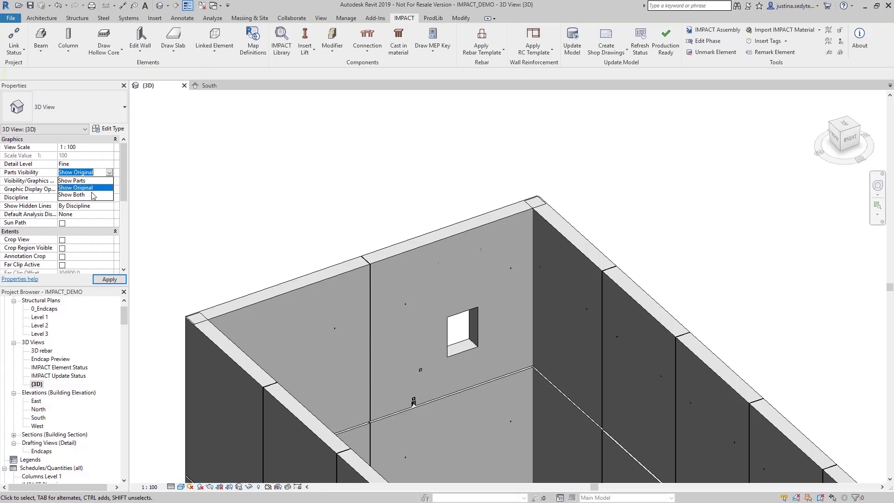
Show the walls as parts, orbit to an oblique view, and reselect the windowed panel.
{"action": "left_click", "coordinate": [84, 181]}
{"action": "left_click", "coordinate": [110, 279]}
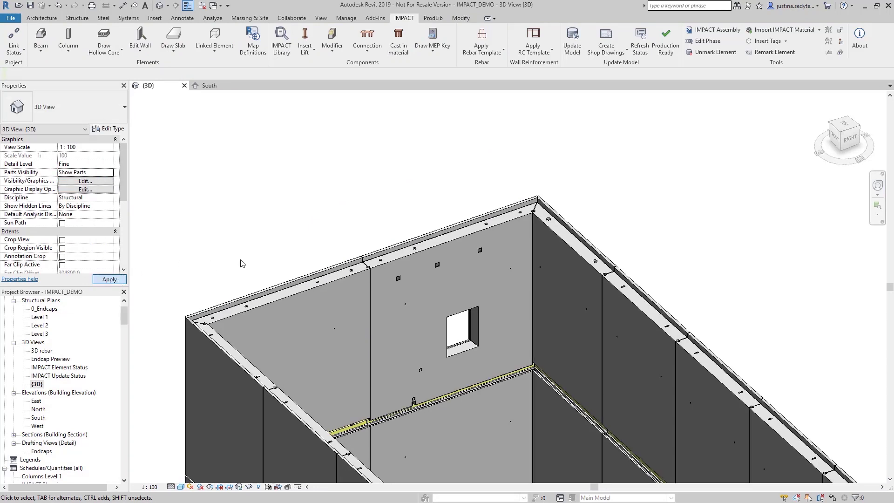
{"action": "scroll", "coordinate": [432, 279], "scroll_direction": "up", "scroll_amount": 2}
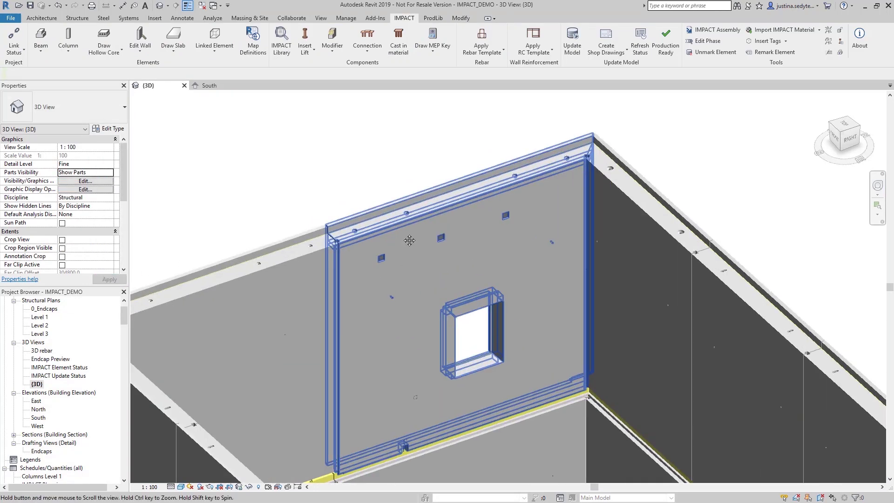
{"action": "scroll", "coordinate": [396, 232], "scroll_direction": "up", "scroll_amount": 2}
{"action": "left_click", "coordinate": [397, 232]}
{"action": "middle_click_drag", "start_coordinate": [397, 232], "coordinate": [506, 228], "text": "shift"}
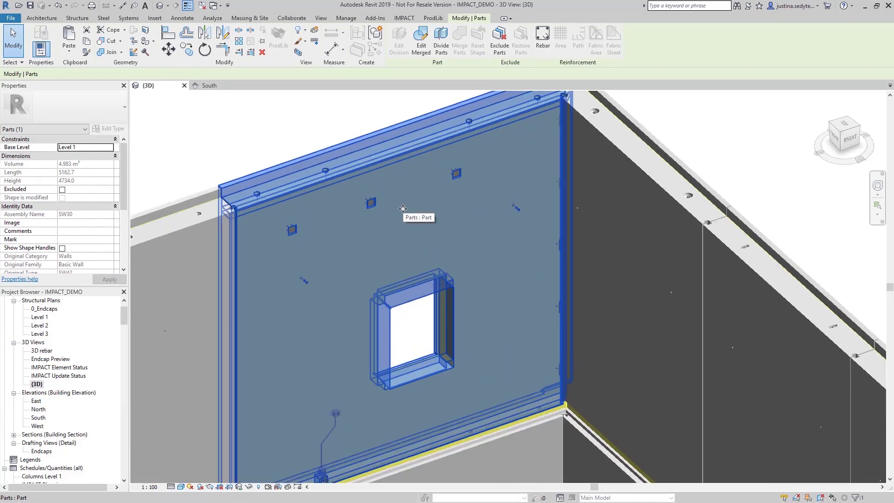
{"action": "scroll", "coordinate": [608, 202], "scroll_direction": "down", "scroll_amount": 4}
{"action": "left_click", "coordinate": [607, 203]}
{"action": "left_click", "coordinate": [399, 199]}
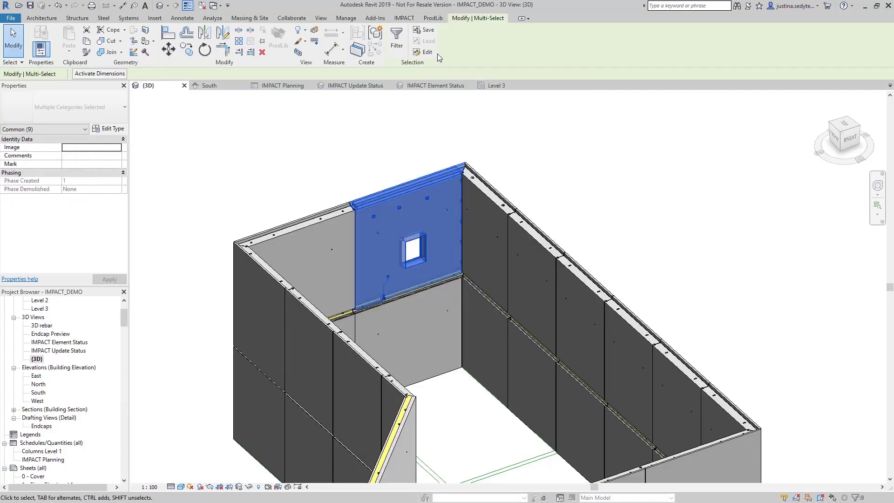
Save wall SW1 to the IMPACT database as SW42, then open Level 3's tagging options.
{"action": "left_click", "coordinate": [410, 22]}
{"action": "left_click", "coordinate": [142, 50]}
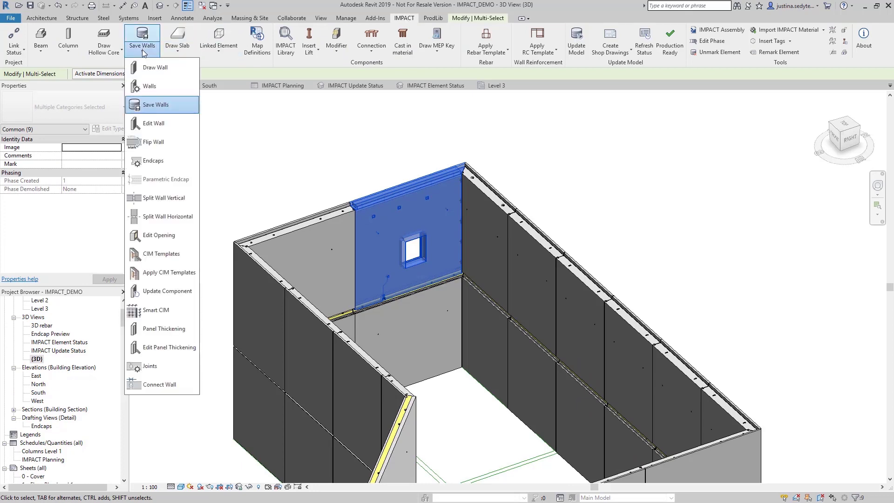
{"action": "left_click", "coordinate": [161, 106]}
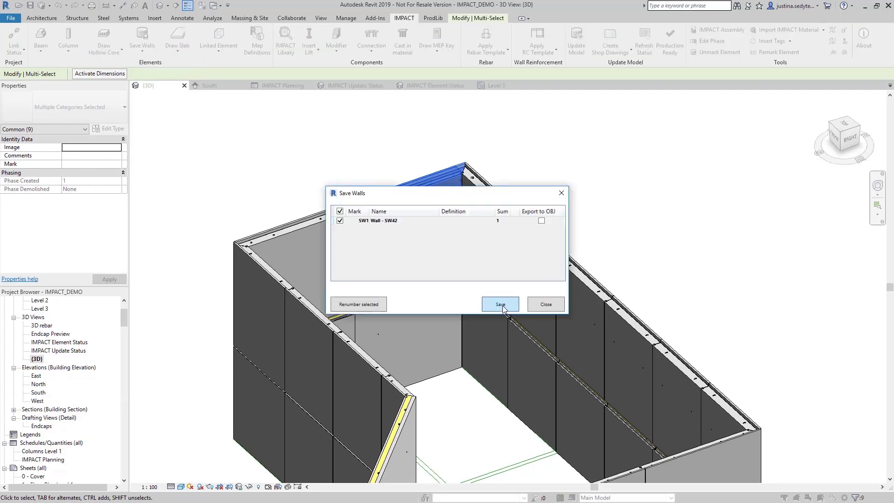
{"action": "left_click", "coordinate": [518, 306]}
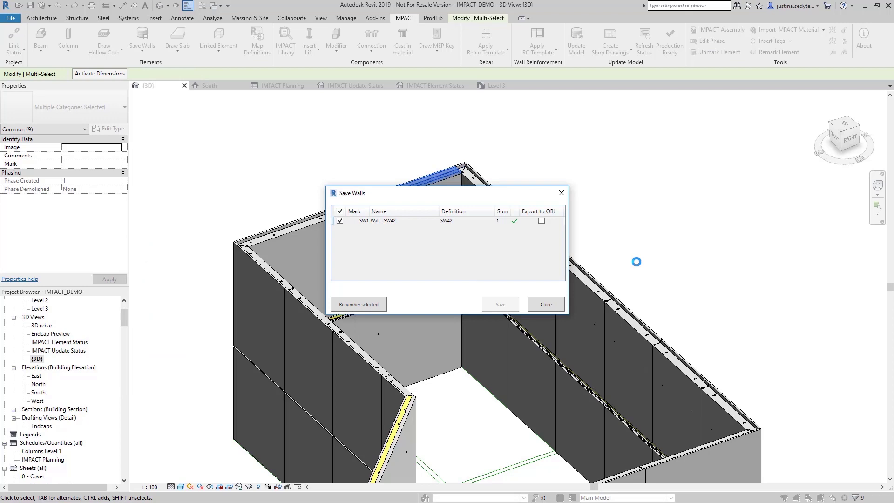
{"action": "left_click", "coordinate": [546, 305]}
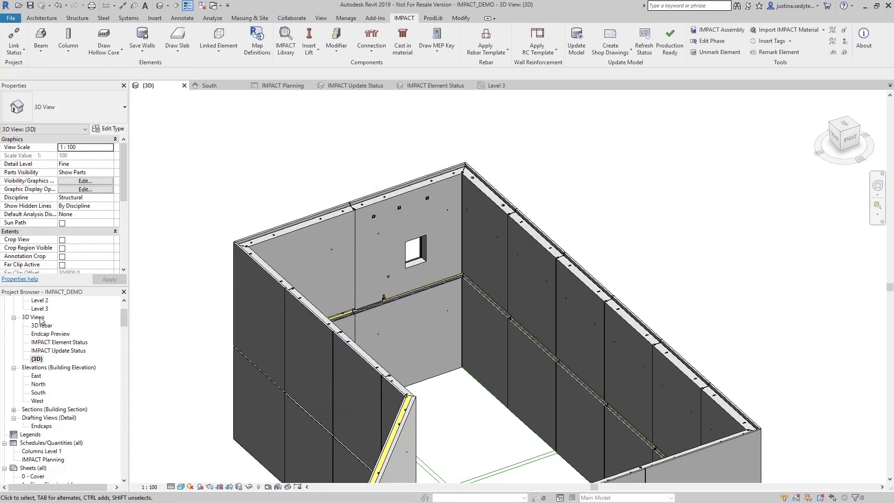
{"action": "scroll", "coordinate": [41, 320], "scroll_direction": "up", "scroll_amount": 2}
{"action": "double_click", "coordinate": [39, 342]}
{"action": "left_click", "coordinate": [789, 40]}
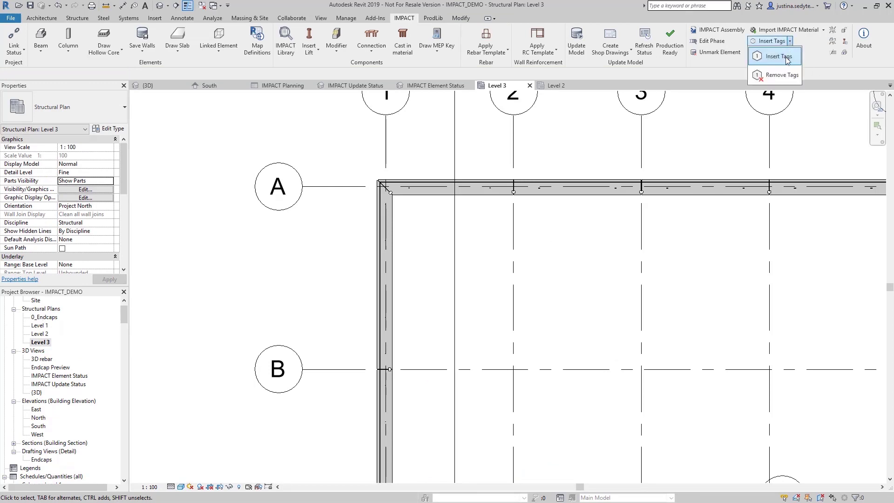
{"action": "scroll", "coordinate": [442, 297], "scroll_direction": "up", "scroll_amount": 3}
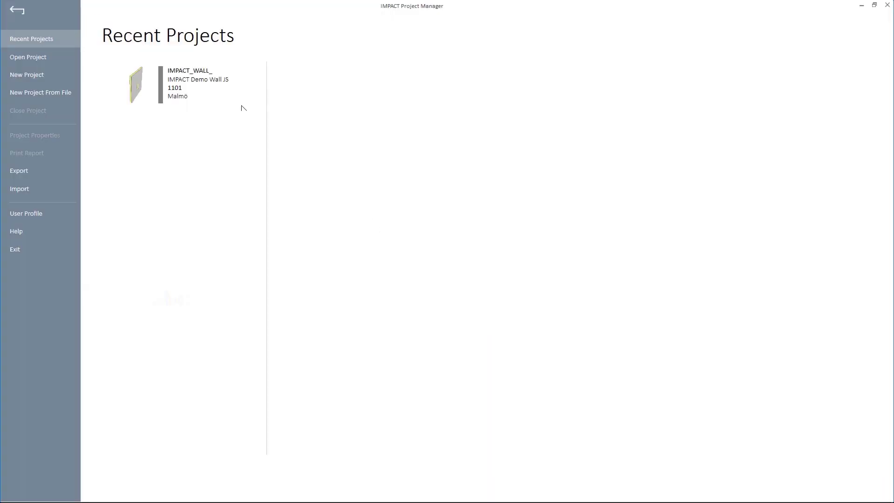
Open project IMPACT_WALL_, check SW1's SW42 product under Element Ids, and return to Revit.
{"action": "left_click", "coordinate": [196, 89]}
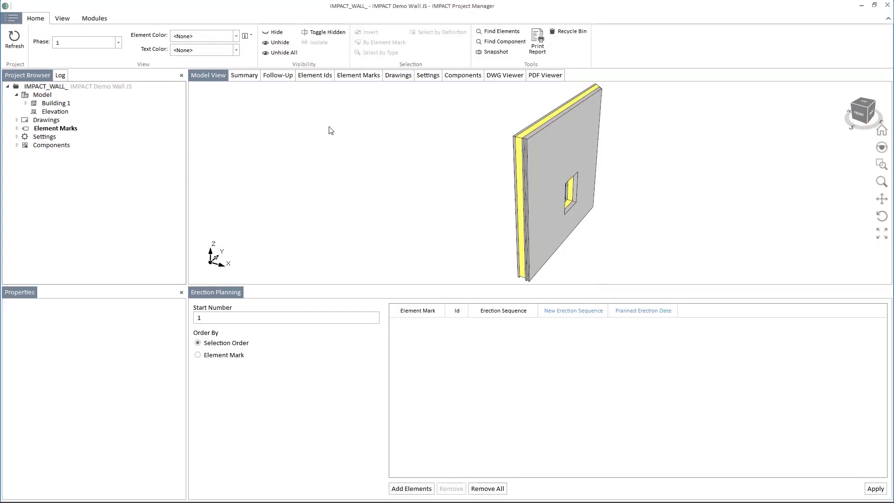
{"action": "left_click", "coordinate": [314, 76]}
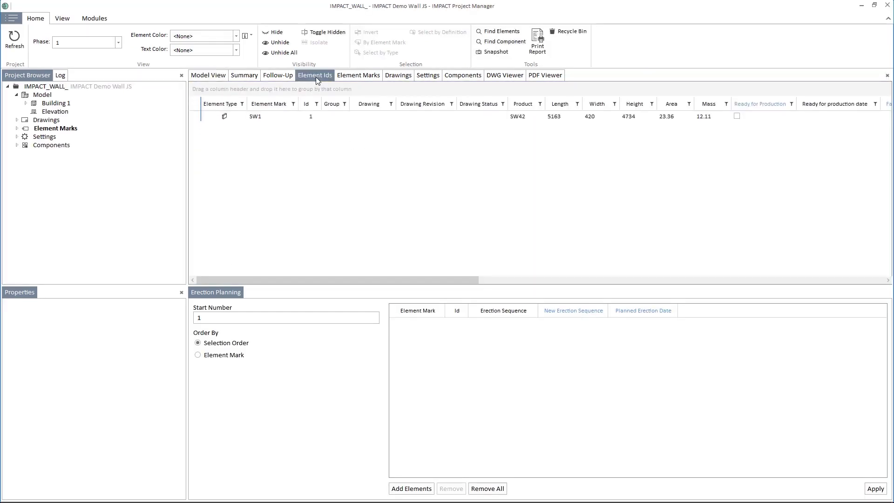
{"action": "left_click", "coordinate": [527, 118]}
{"action": "key", "text": "alt+Tab"}
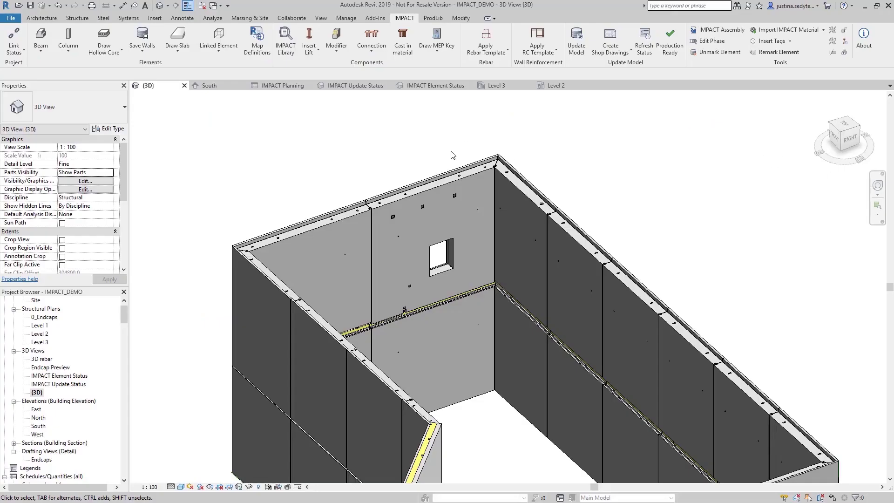
Create SW1 shop drawings with the Wall Shop Drawing Template and open the resulting sheet.
{"action": "left_click", "coordinate": [440, 210]}
{"action": "left_click", "coordinate": [612, 49]}
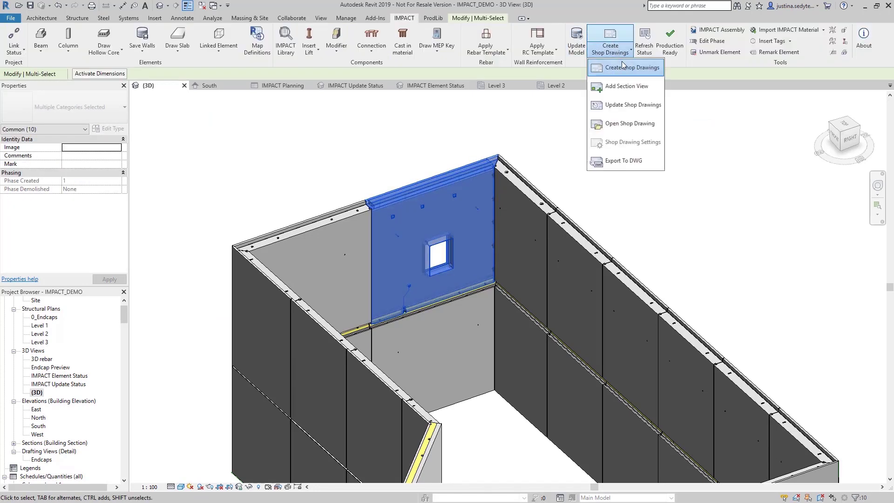
{"action": "left_click", "coordinate": [624, 66]}
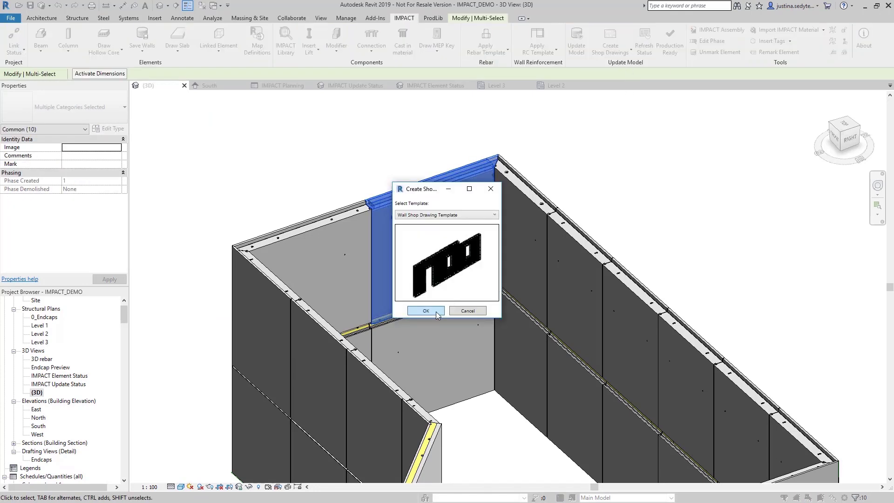
{"action": "left_click", "coordinate": [436, 313]}
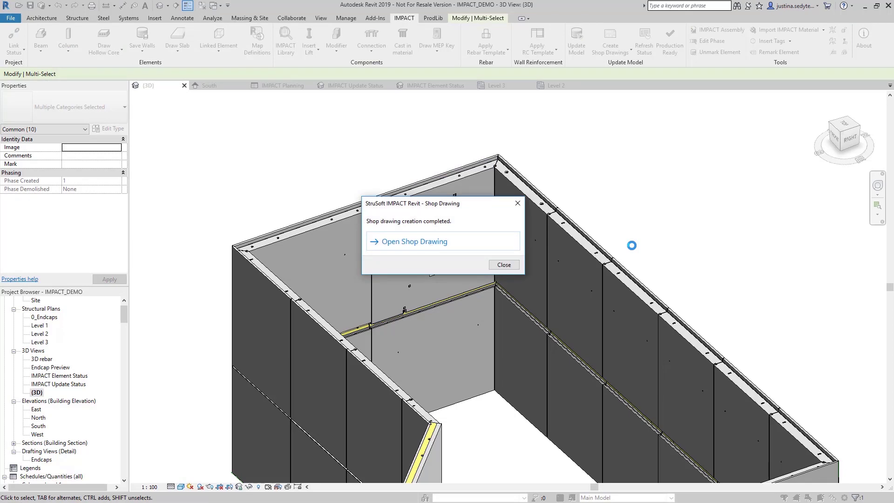
{"action": "left_click", "coordinate": [481, 241]}
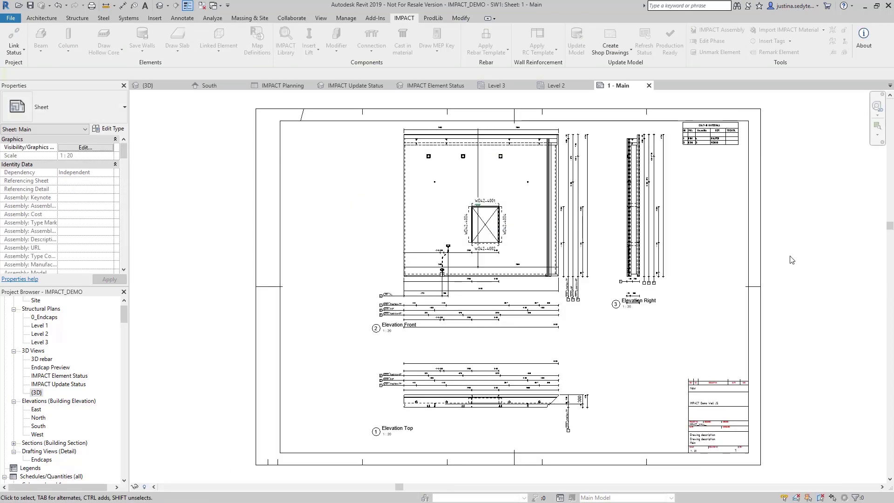
{"action": "scroll", "coordinate": [454, 380], "scroll_direction": "up", "scroll_amount": 3}
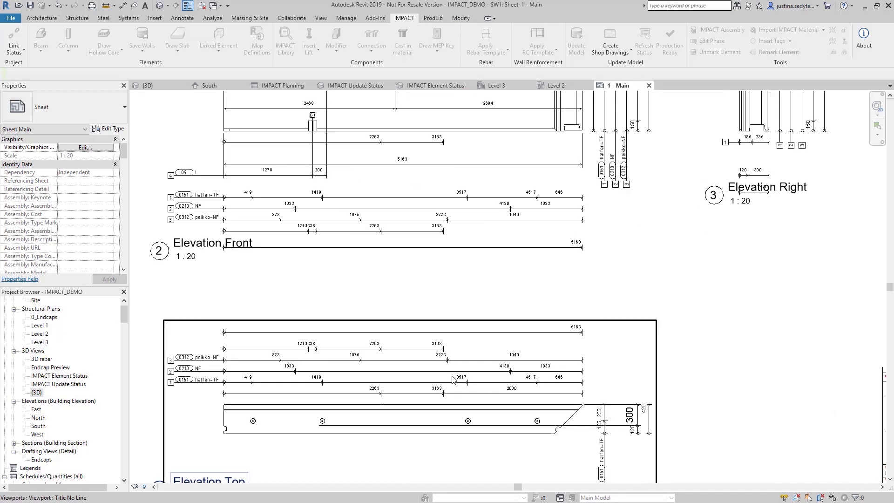
{"action": "mouse_move", "coordinate": [453, 380]}
{"action": "middle_mouse_down"}
{"action": "mouse_move", "coordinate": [537, 394]}
{"action": "mouse_move", "coordinate": [537, 416]}
{"action": "middle_mouse_up"}
{"action": "scroll", "coordinate": [558, 315], "scroll_direction": "down", "scroll_amount": 1}
{"action": "mouse_move", "coordinate": [563, 227]}
{"action": "middle_mouse_down"}
{"action": "mouse_move", "coordinate": [549, 299]}
{"action": "mouse_move", "coordinate": [444, 330]}
{"action": "middle_mouse_up"}
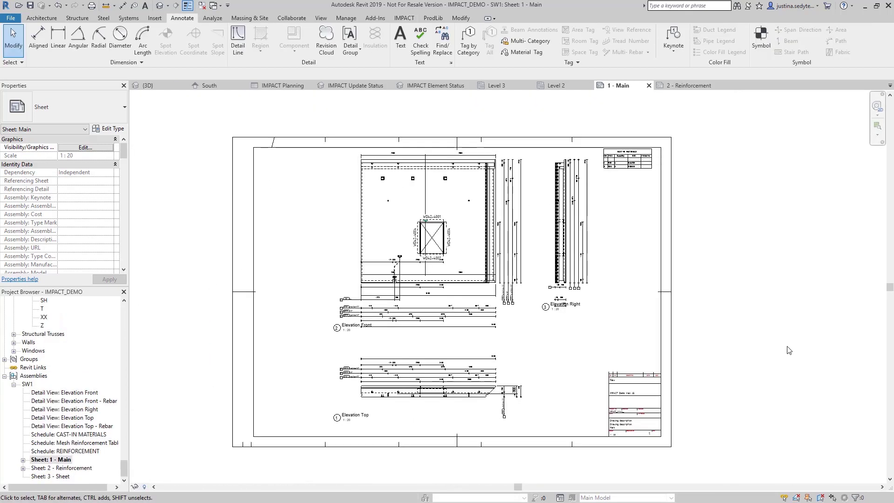
Open SW1's '2 - Reinforcement' sheet and pan to the top rebar elevation.
{"action": "left_click", "coordinate": [74, 468]}
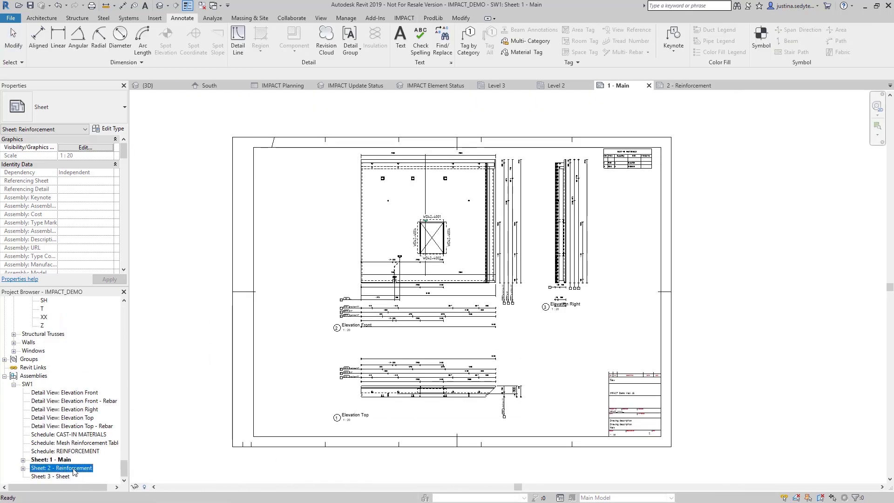
{"action": "left_click", "coordinate": [23, 468]}
{"action": "double_click", "coordinate": [76, 436]}
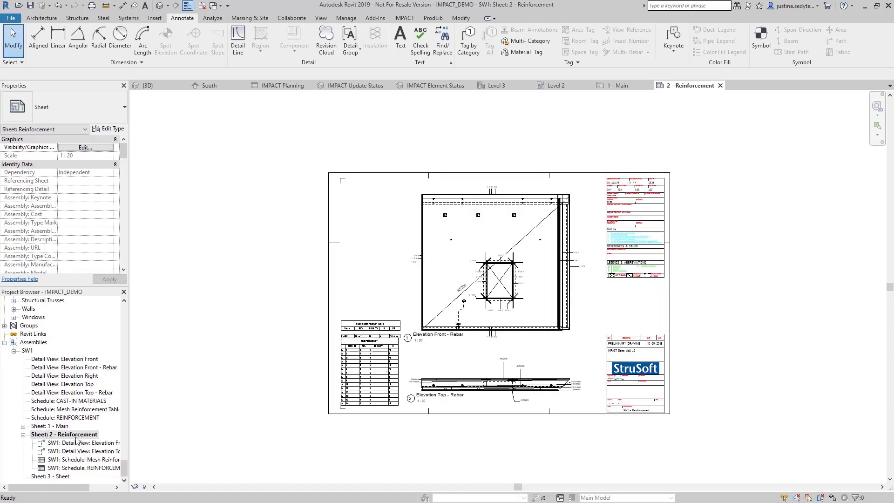
{"action": "scroll", "coordinate": [507, 332], "scroll_direction": "up", "scroll_amount": 1}
{"action": "scroll", "coordinate": [508, 335], "scroll_direction": "up", "scroll_amount": 1}
{"action": "scroll", "coordinate": [511, 337], "scroll_direction": "up", "scroll_amount": 1}
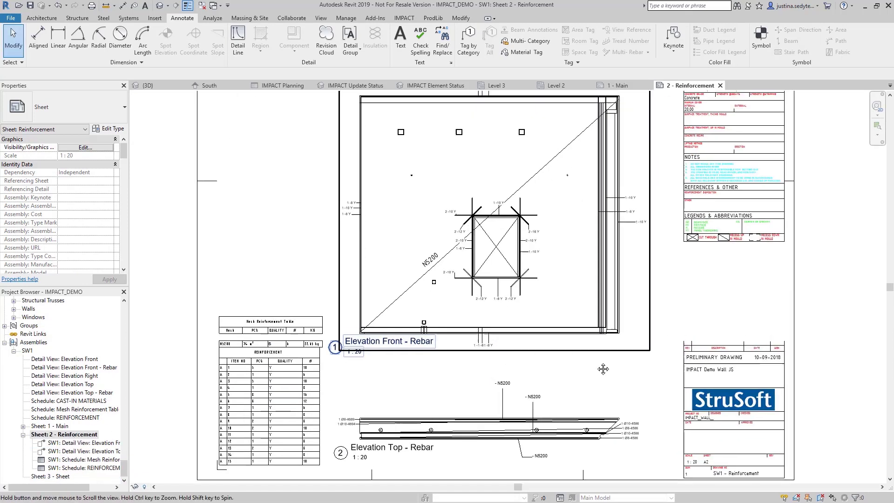
{"action": "middle_click_drag", "start_coordinate": [575, 421], "coordinate": [574, 336]}
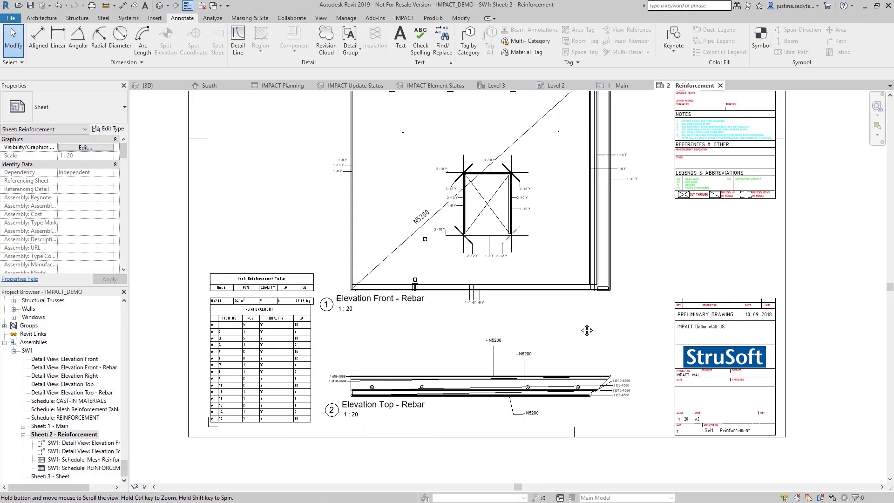
{"action": "scroll", "coordinate": [231, 365], "scroll_direction": "up", "scroll_amount": 1}
{"action": "scroll", "coordinate": [258, 371], "scroll_direction": "up", "scroll_amount": 1}
{"action": "scroll", "coordinate": [350, 364], "scroll_direction": "down", "scroll_amount": 1}
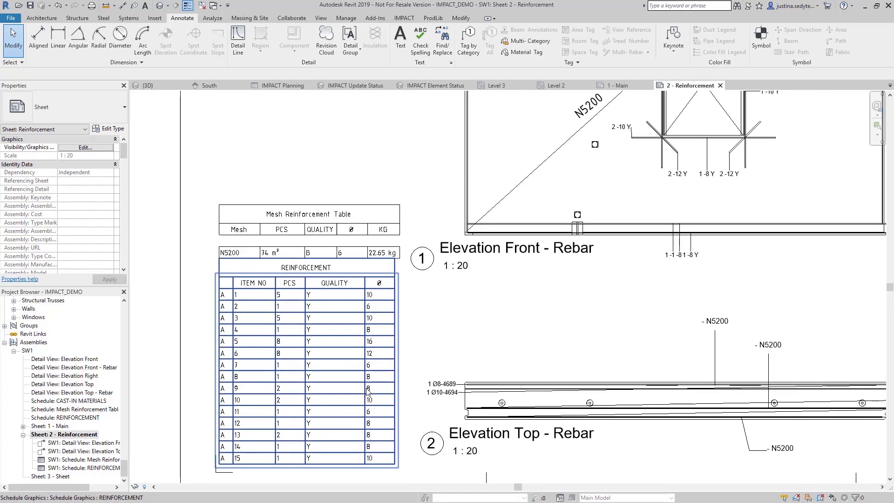